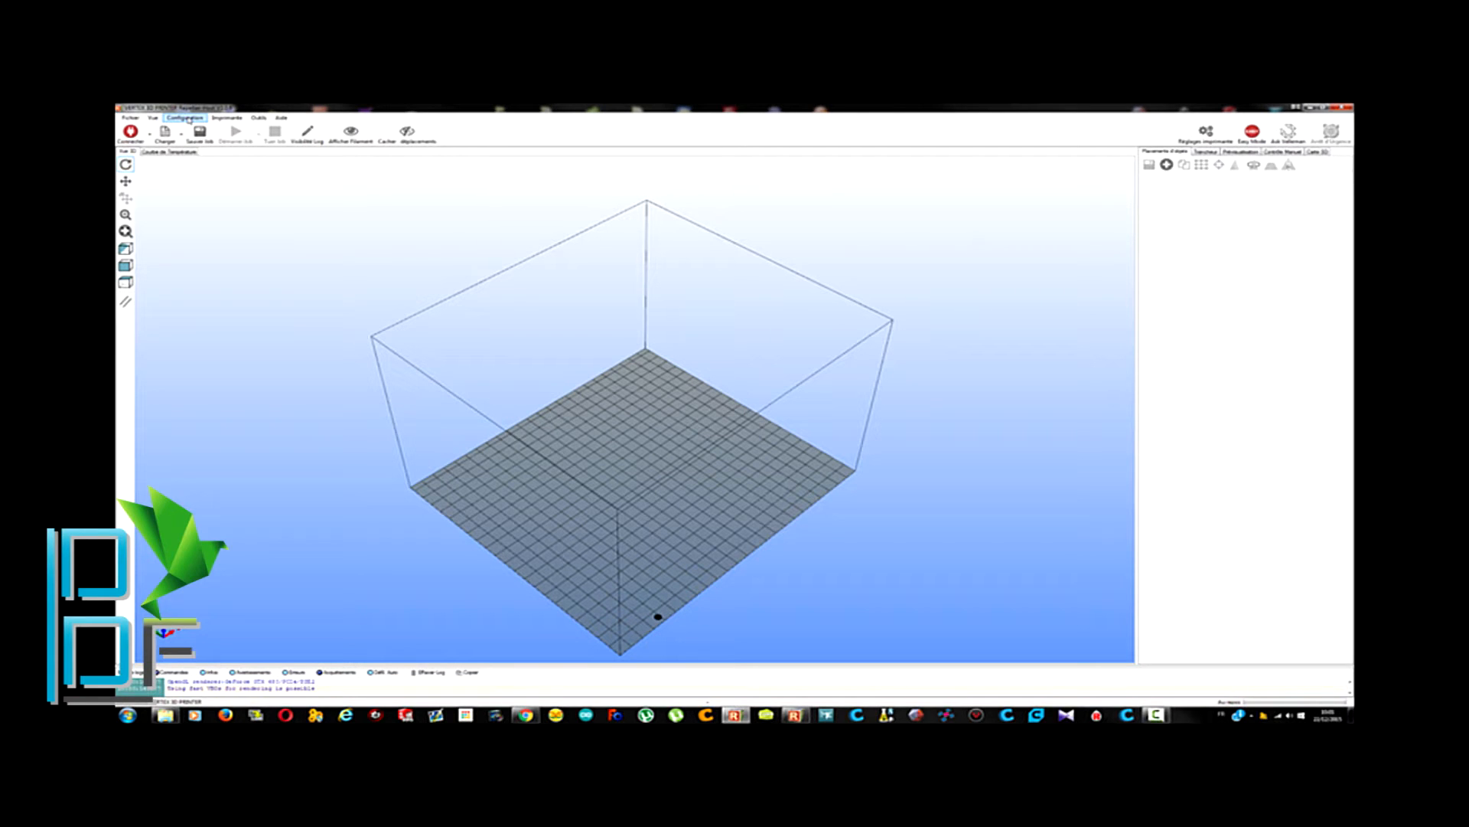
Open the printer settings and check the port and speed options of the serial connection.
left_click(188, 120)
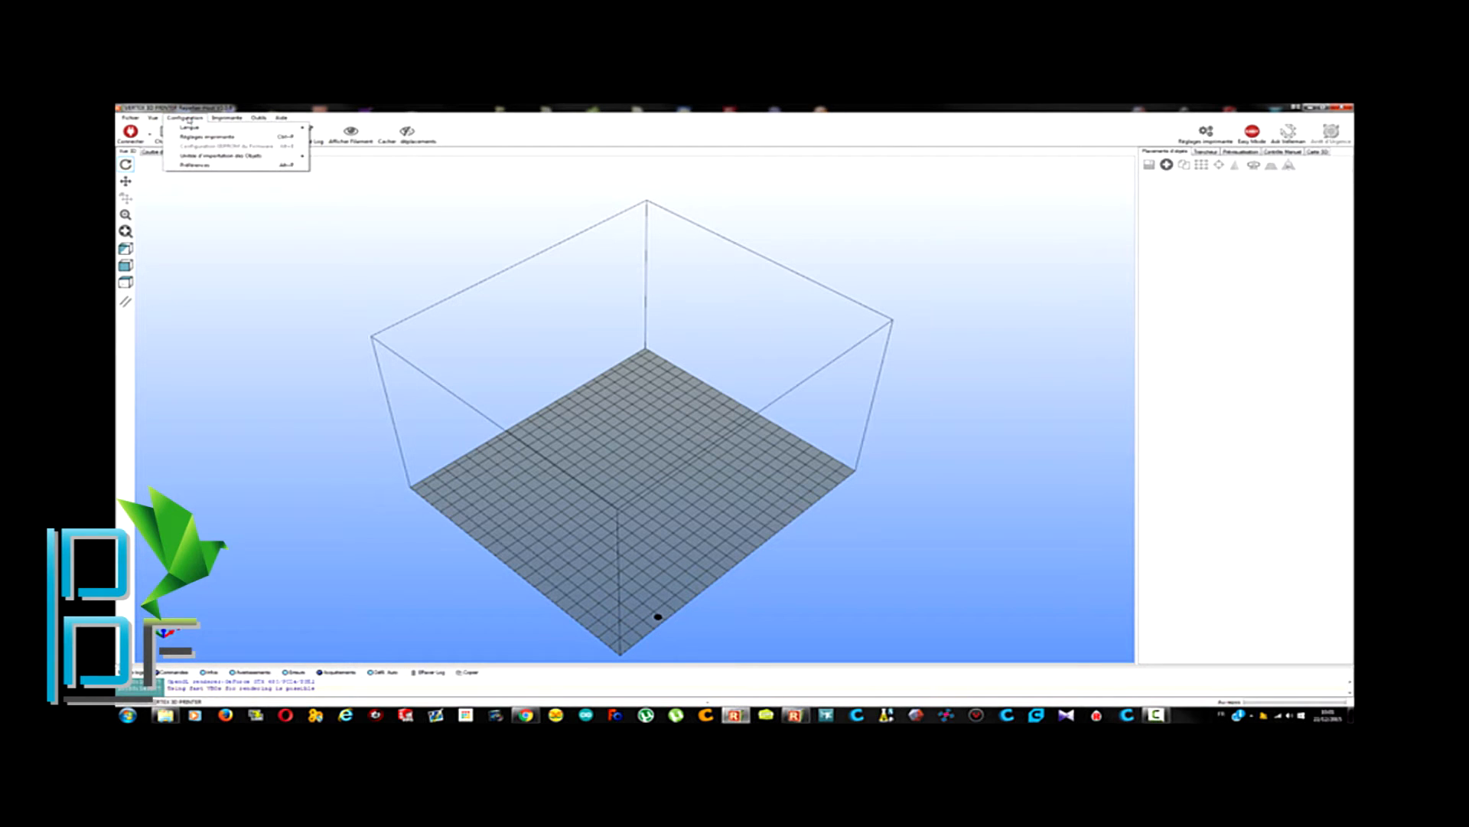
left_click(227, 140)
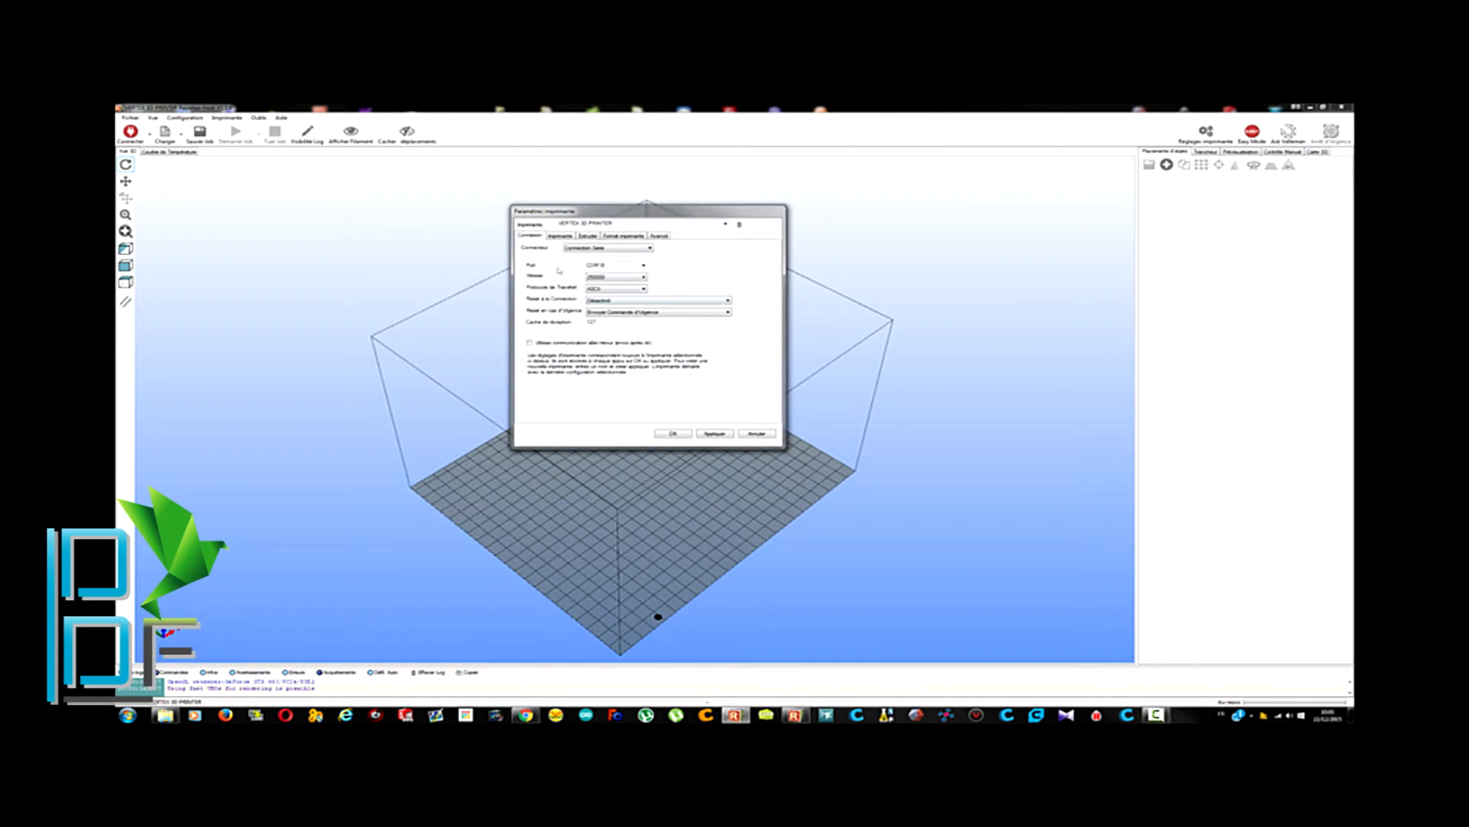
left_click(609, 277)
left_click(644, 265)
left_click(643, 266)
Switch to Windows Computer Management, open the device manager and expand the COM and LPT ports.
left_click(128, 716)
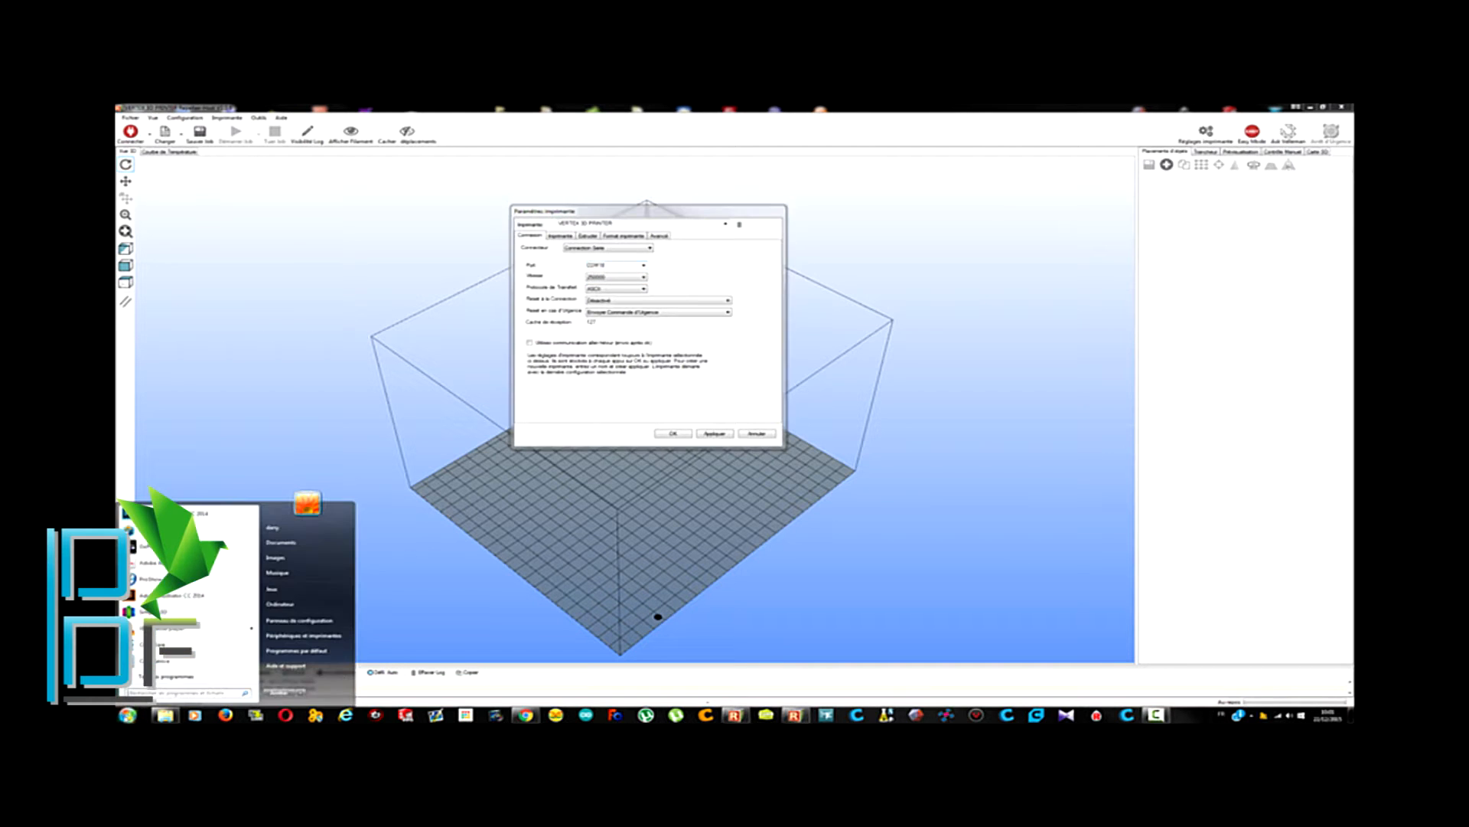
right_click(285, 606)
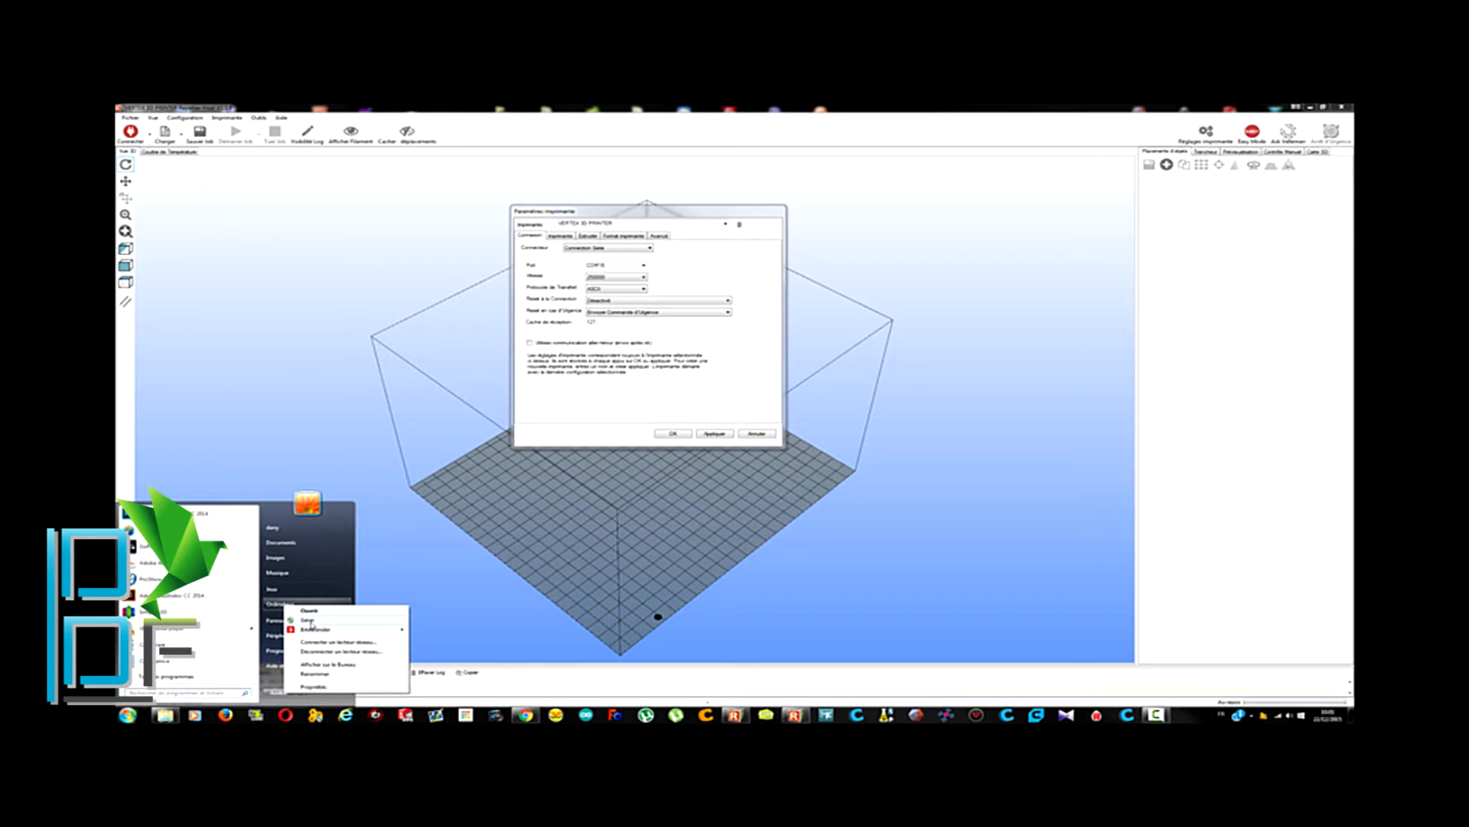
left_click(309, 622)
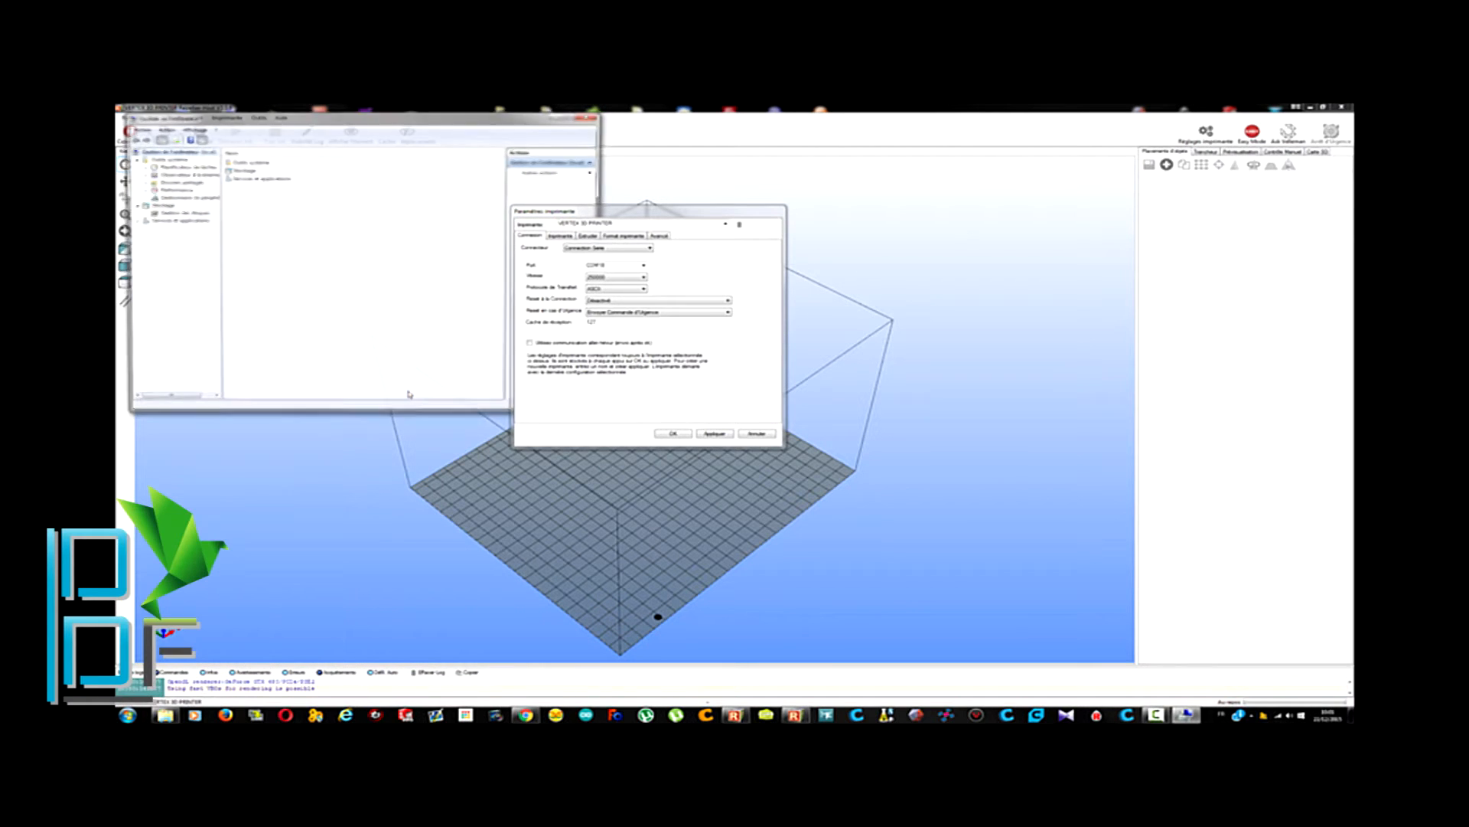
left_click(197, 200)
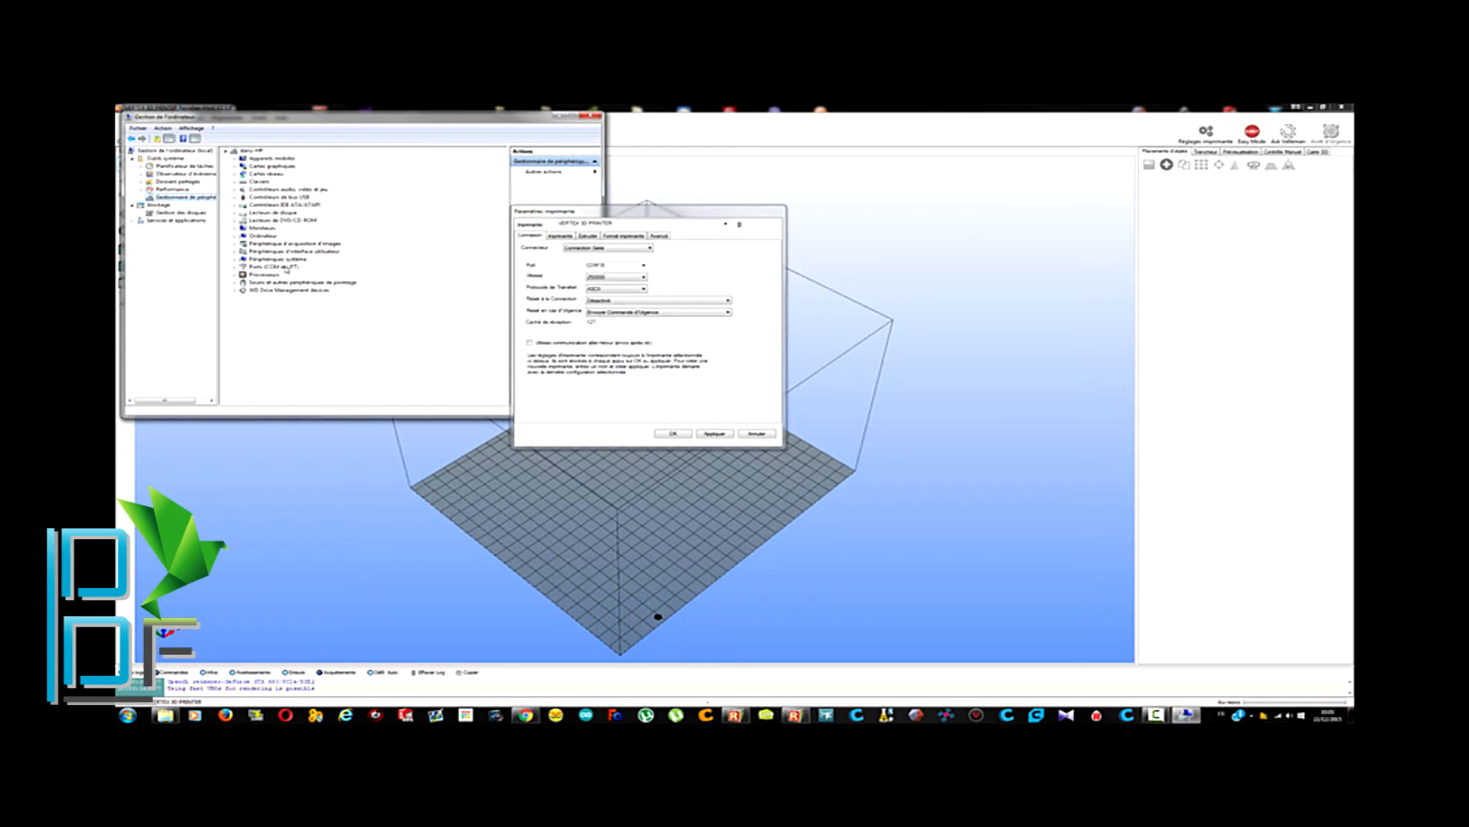
left_click(237, 267)
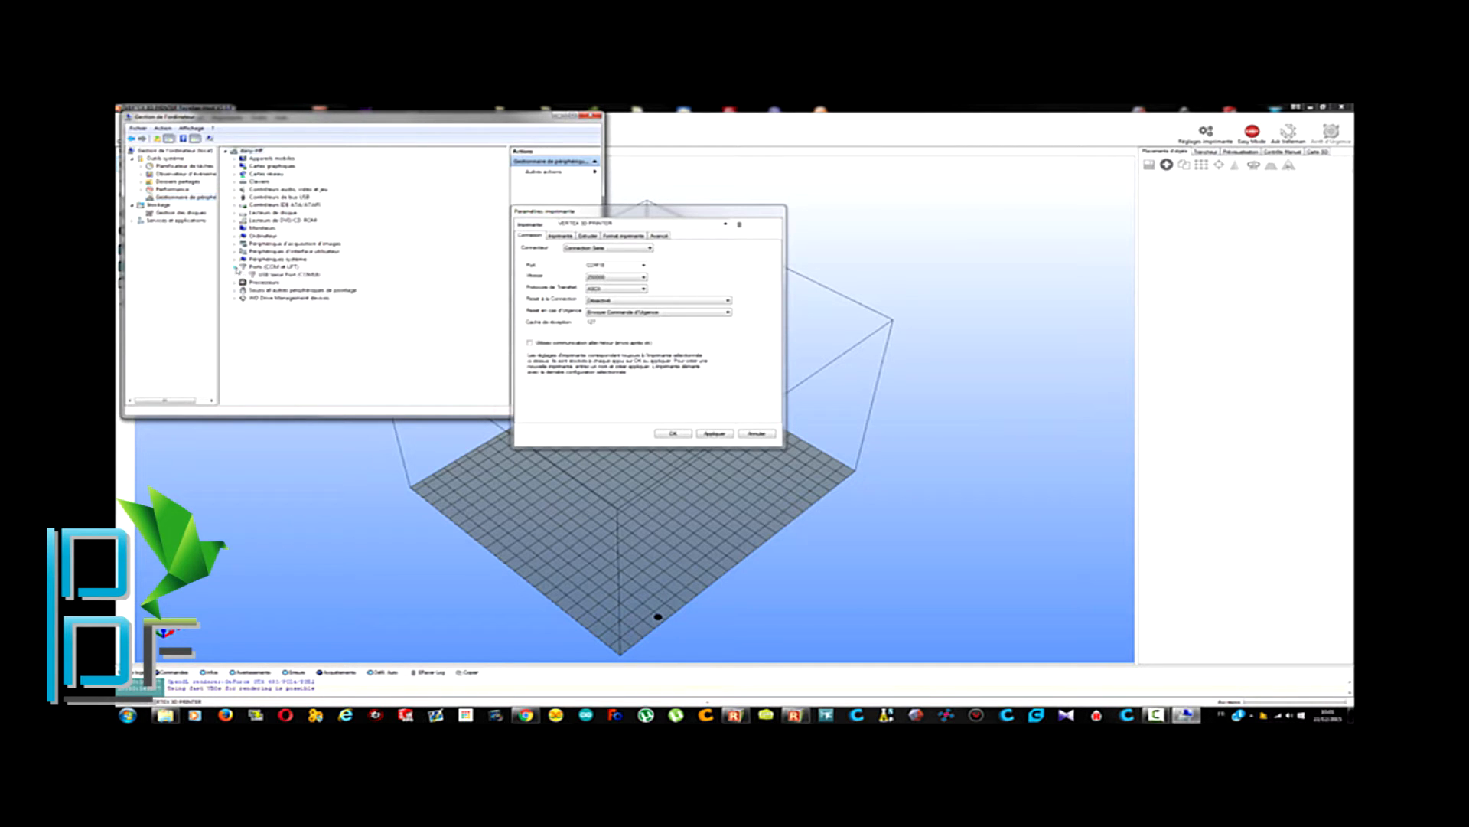
Review the USB Serial Port's properties and set its bits per second to 115200.
right_click(308, 277)
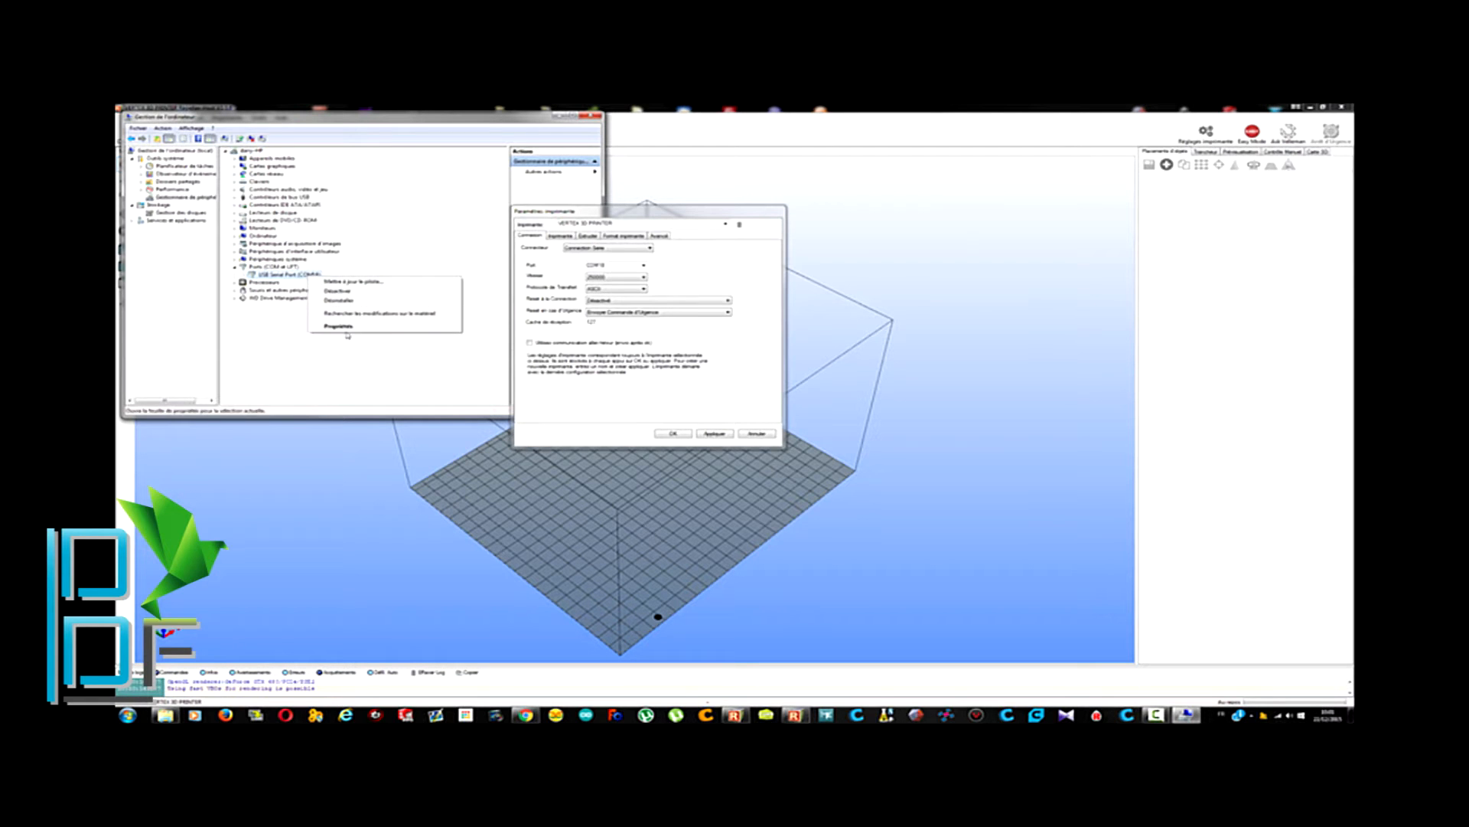
left_click(348, 330)
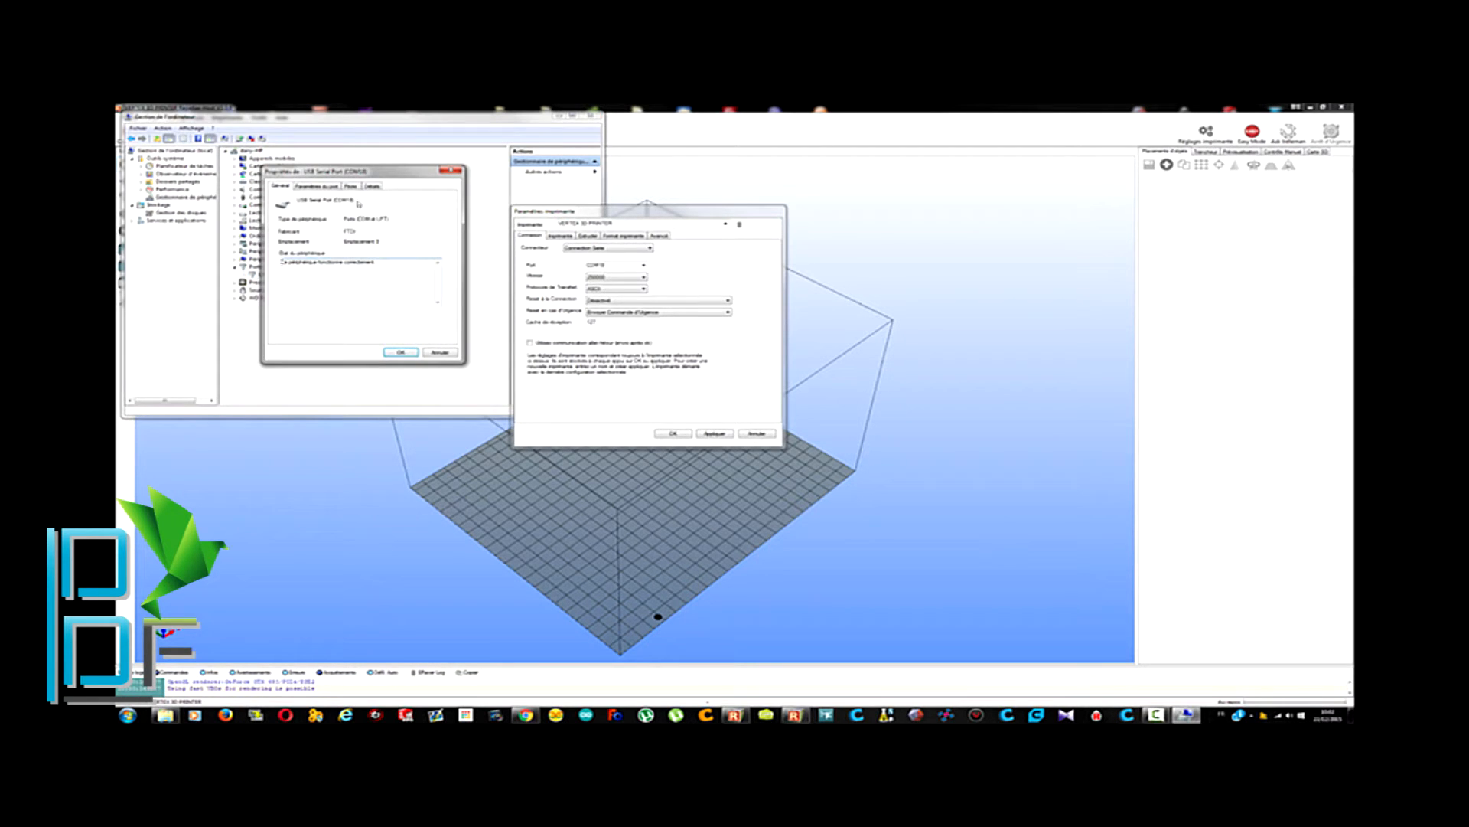
left_click(372, 186)
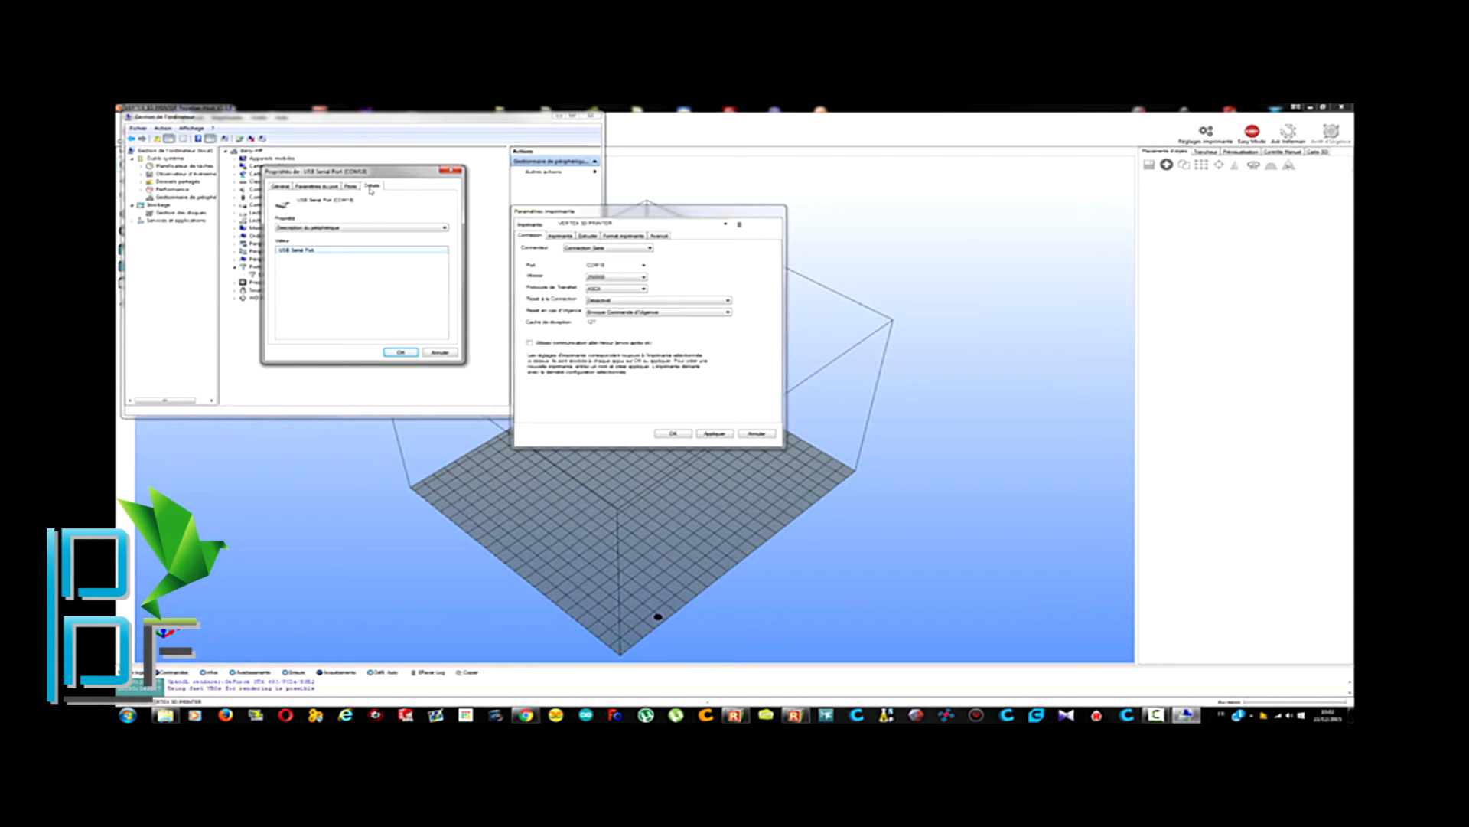
left_click(350, 186)
left_click(333, 188)
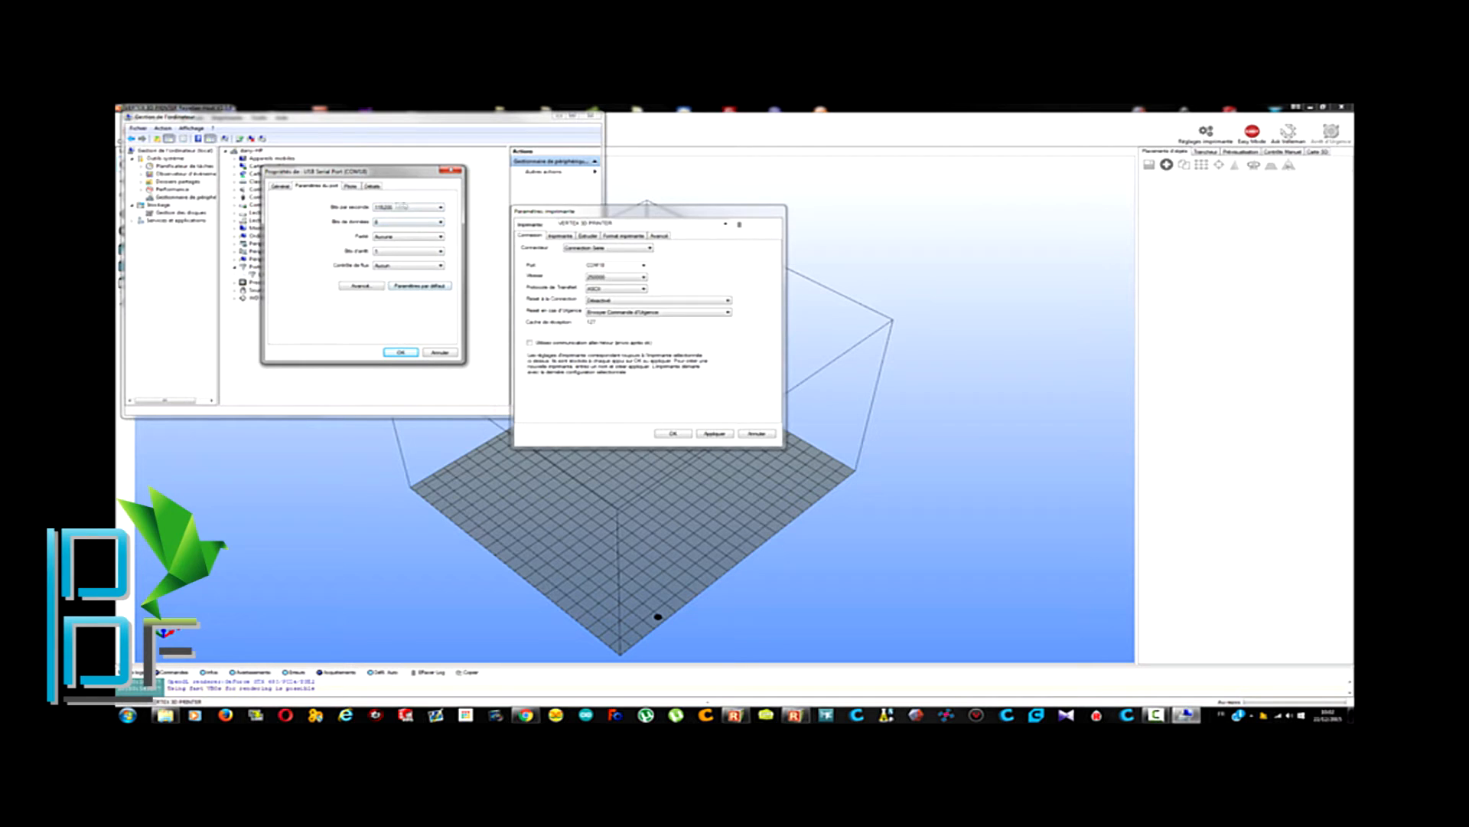
left_click(413, 207)
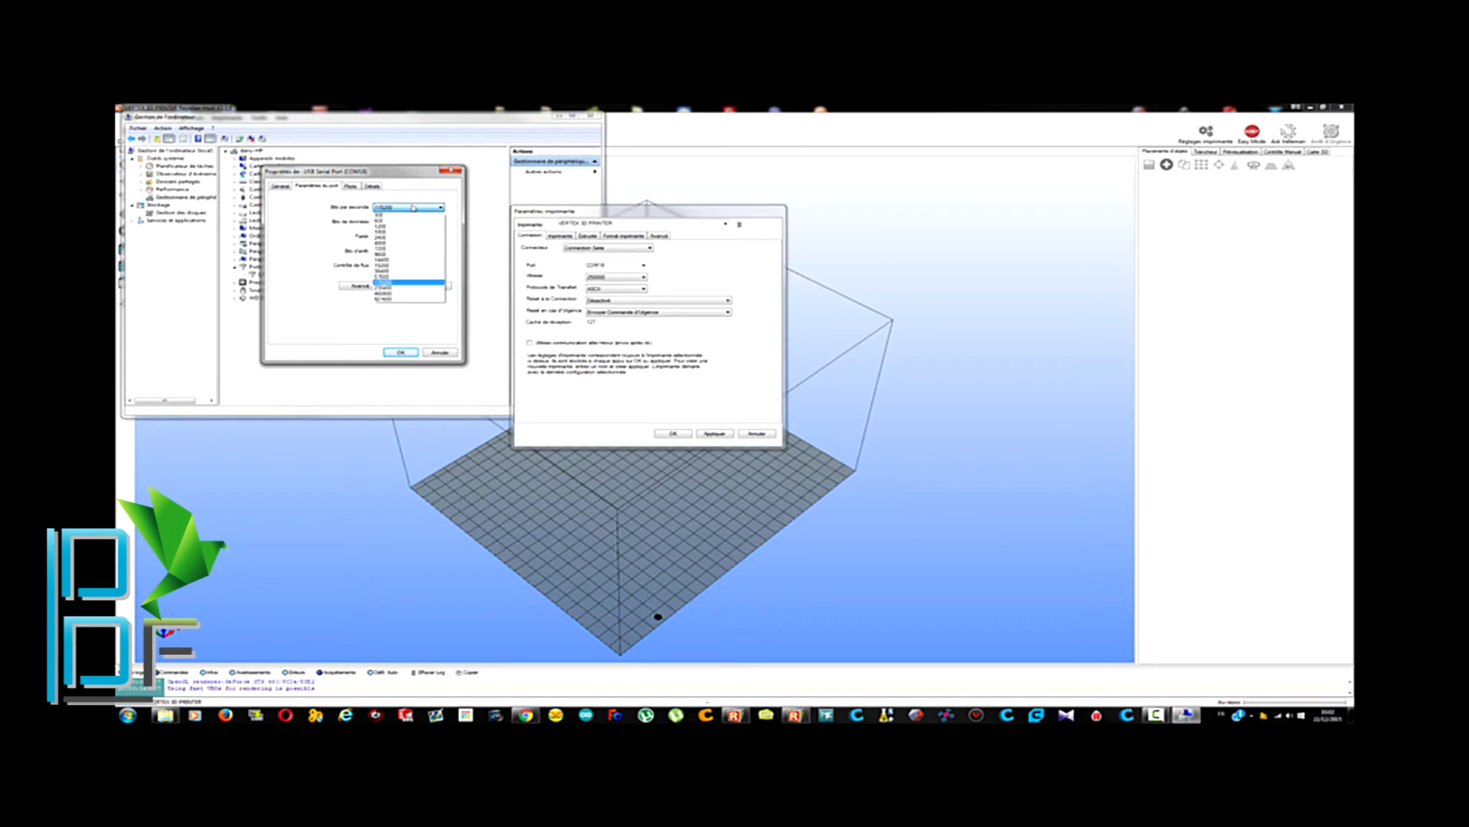
left_click(406, 282)
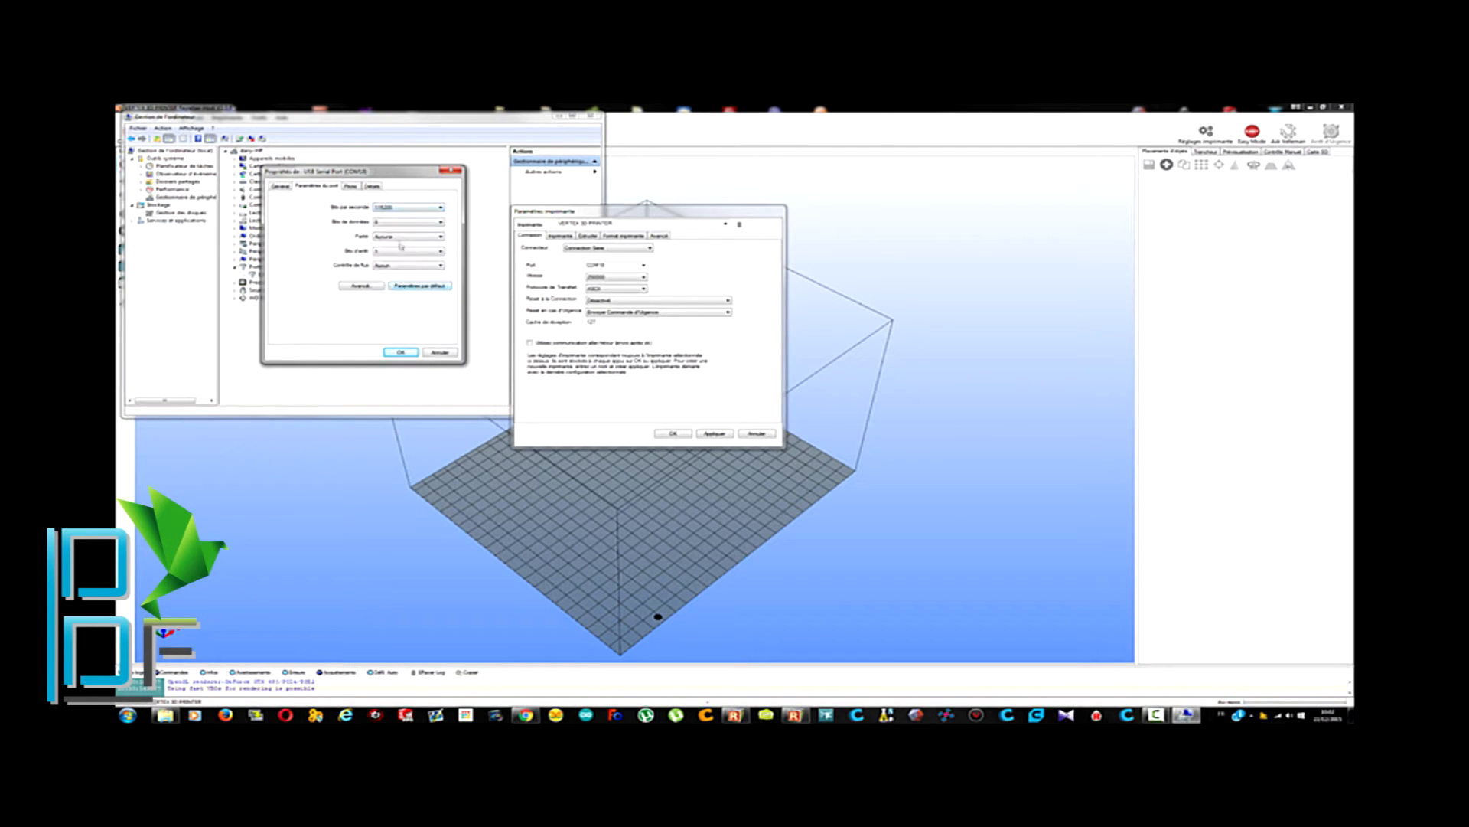
left_click(401, 353)
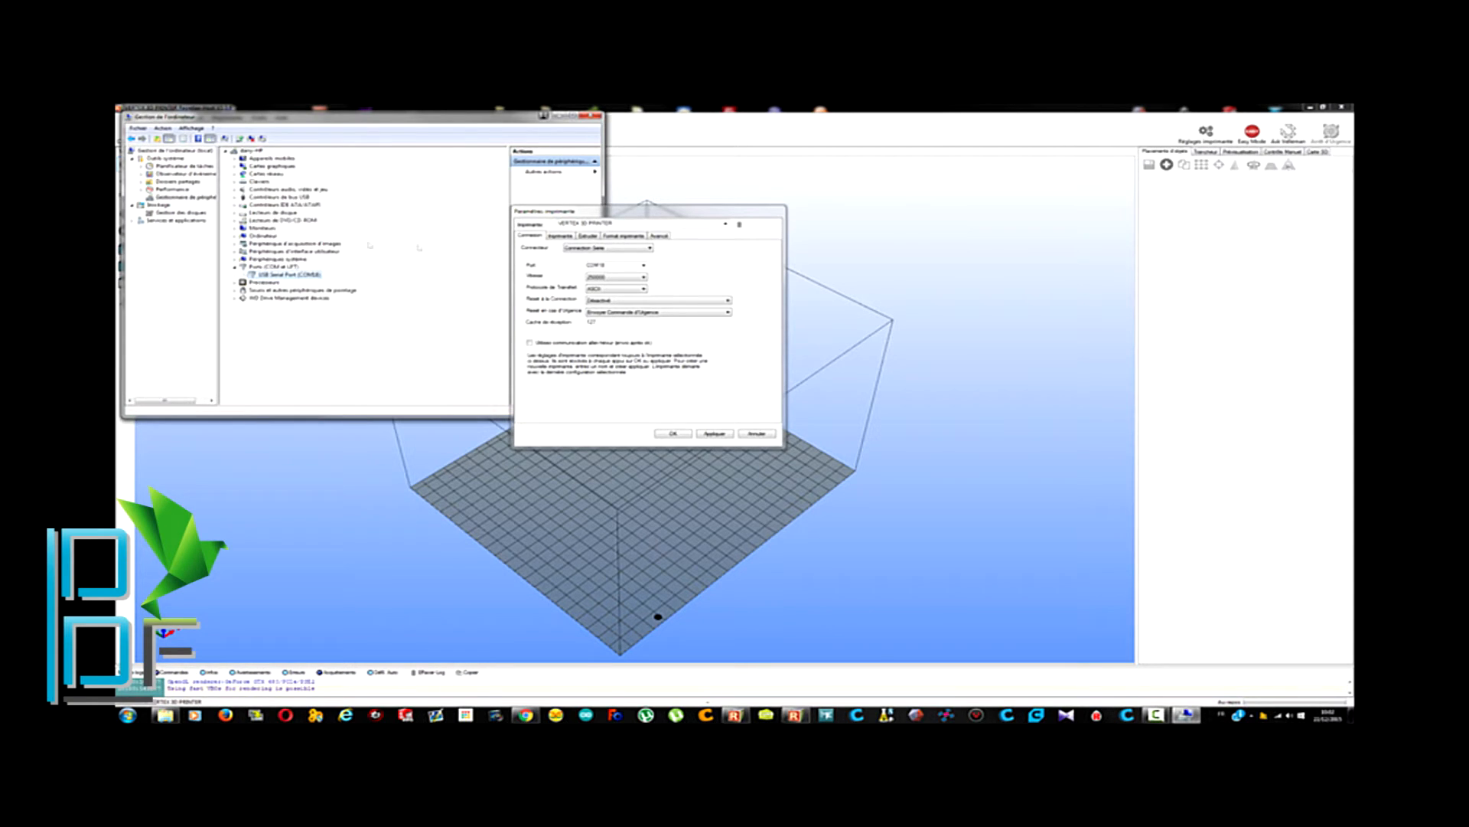
Set the printer connection speed to 115200, accept the printer settings and close Computer Management.
left_click(640, 277)
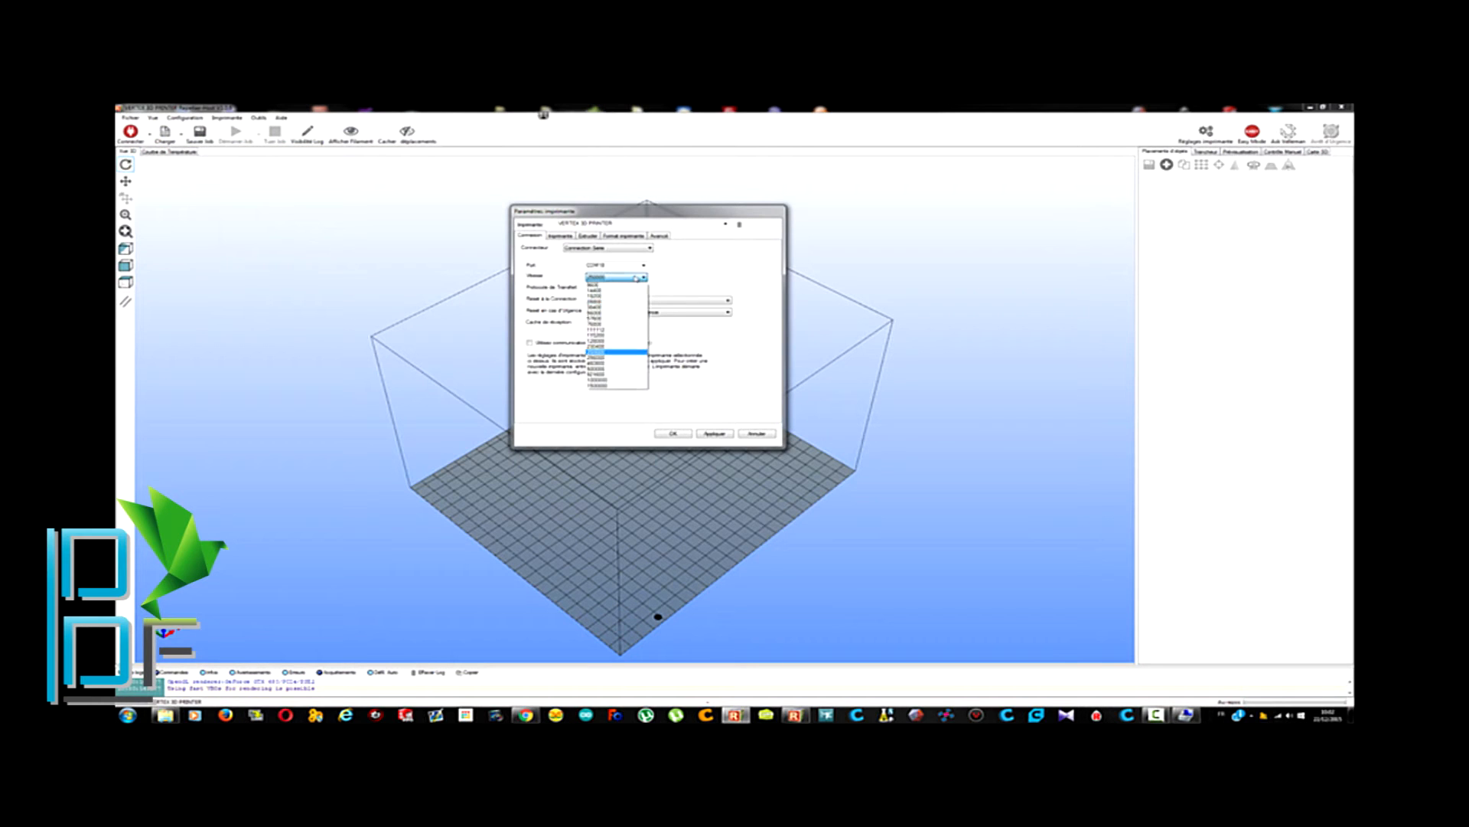
left_click(615, 337)
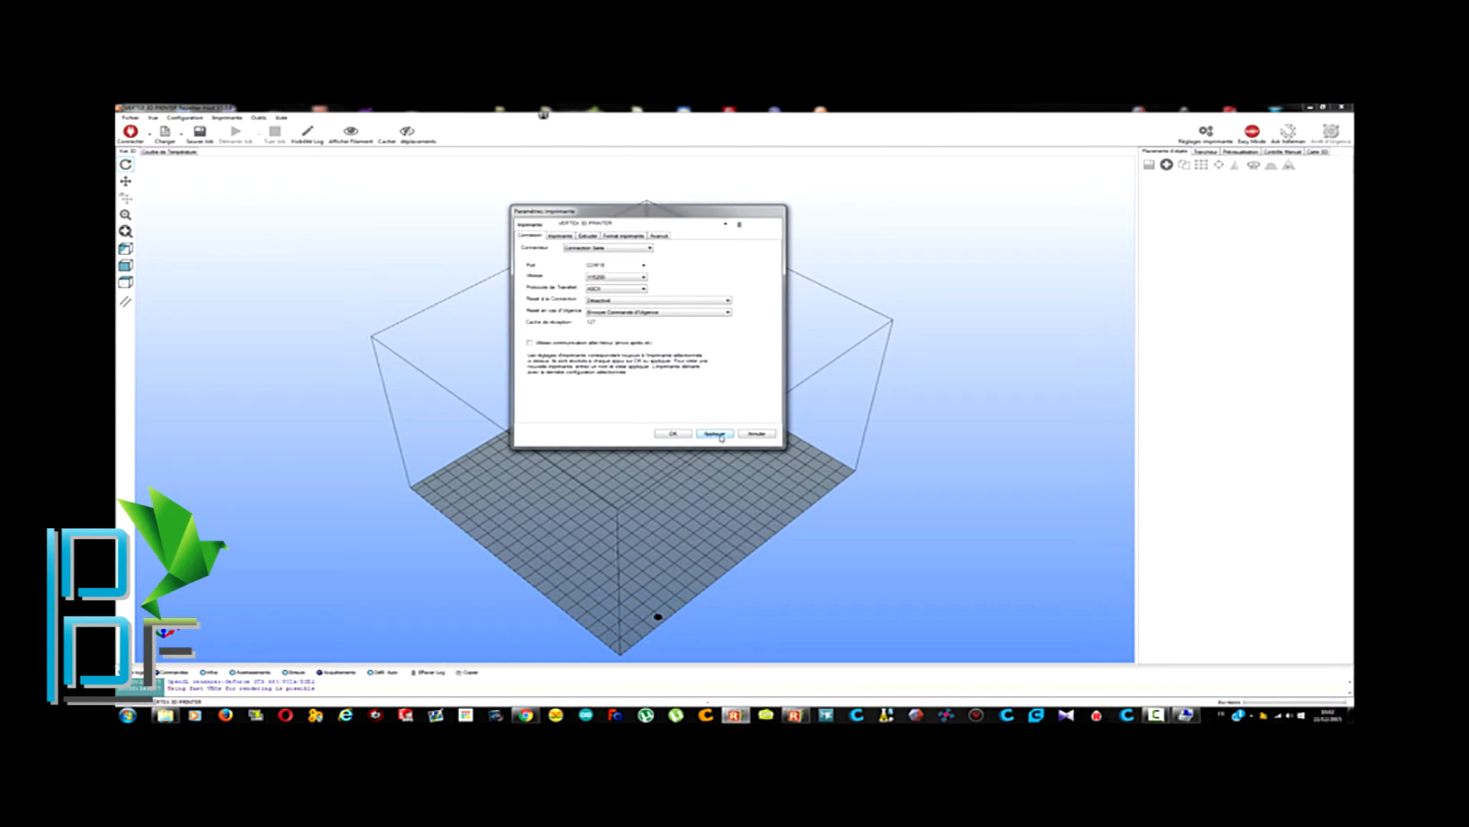
left_click(672, 434)
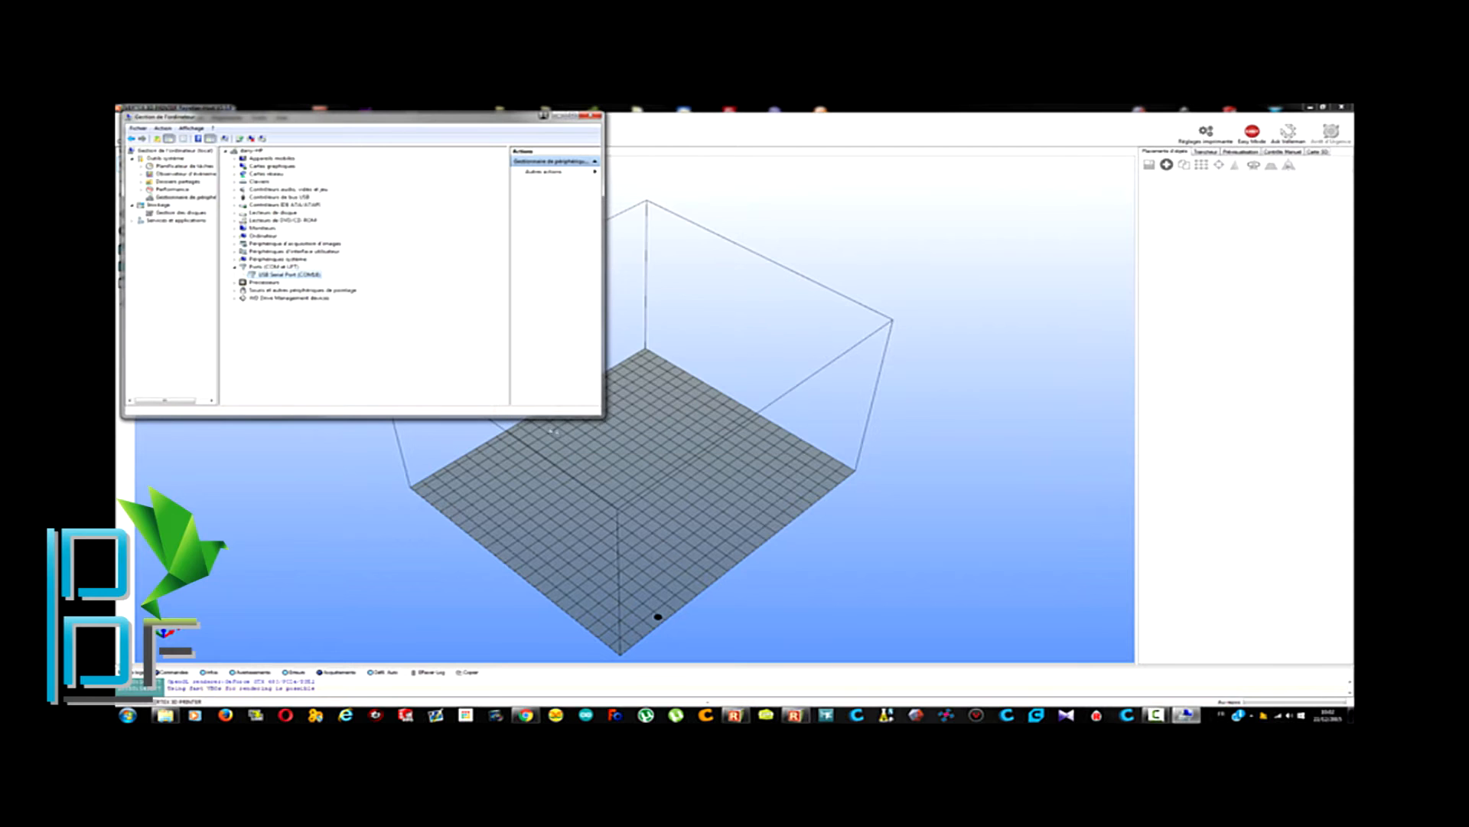
left_click(590, 115)
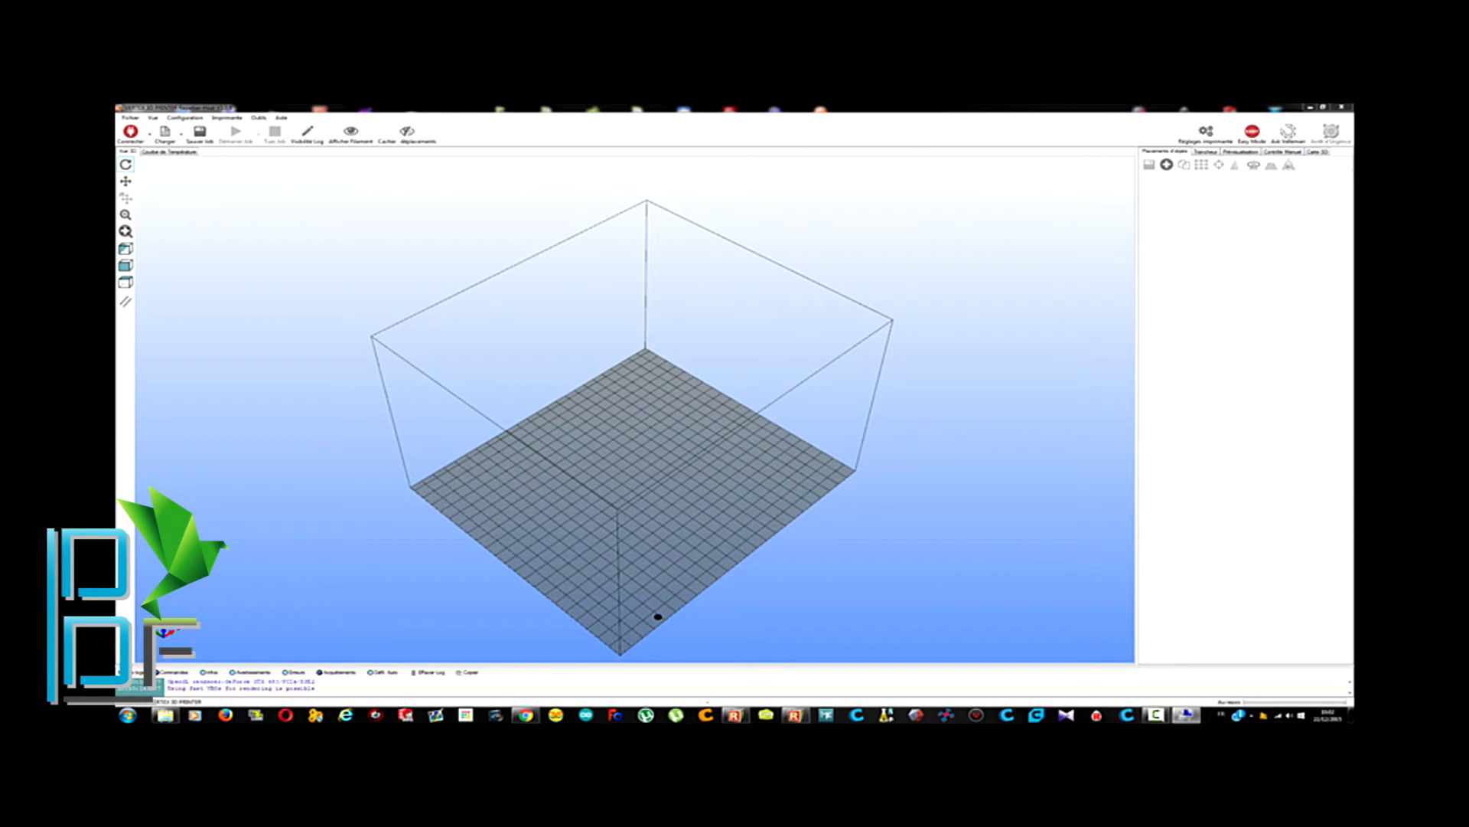
Connect to the printer and show its manual controls.
left_click(134, 133)
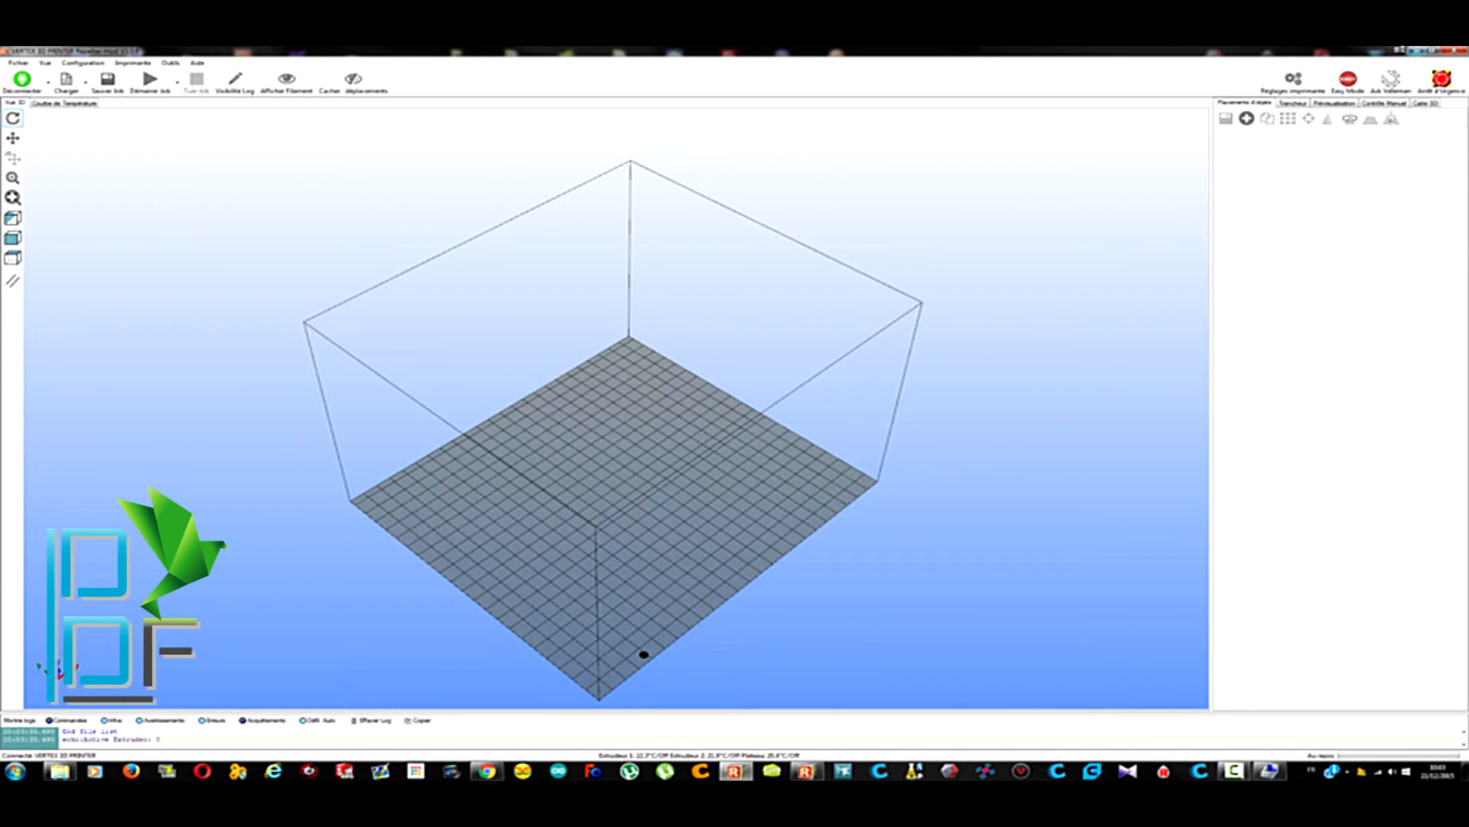
left_click(1375, 105)
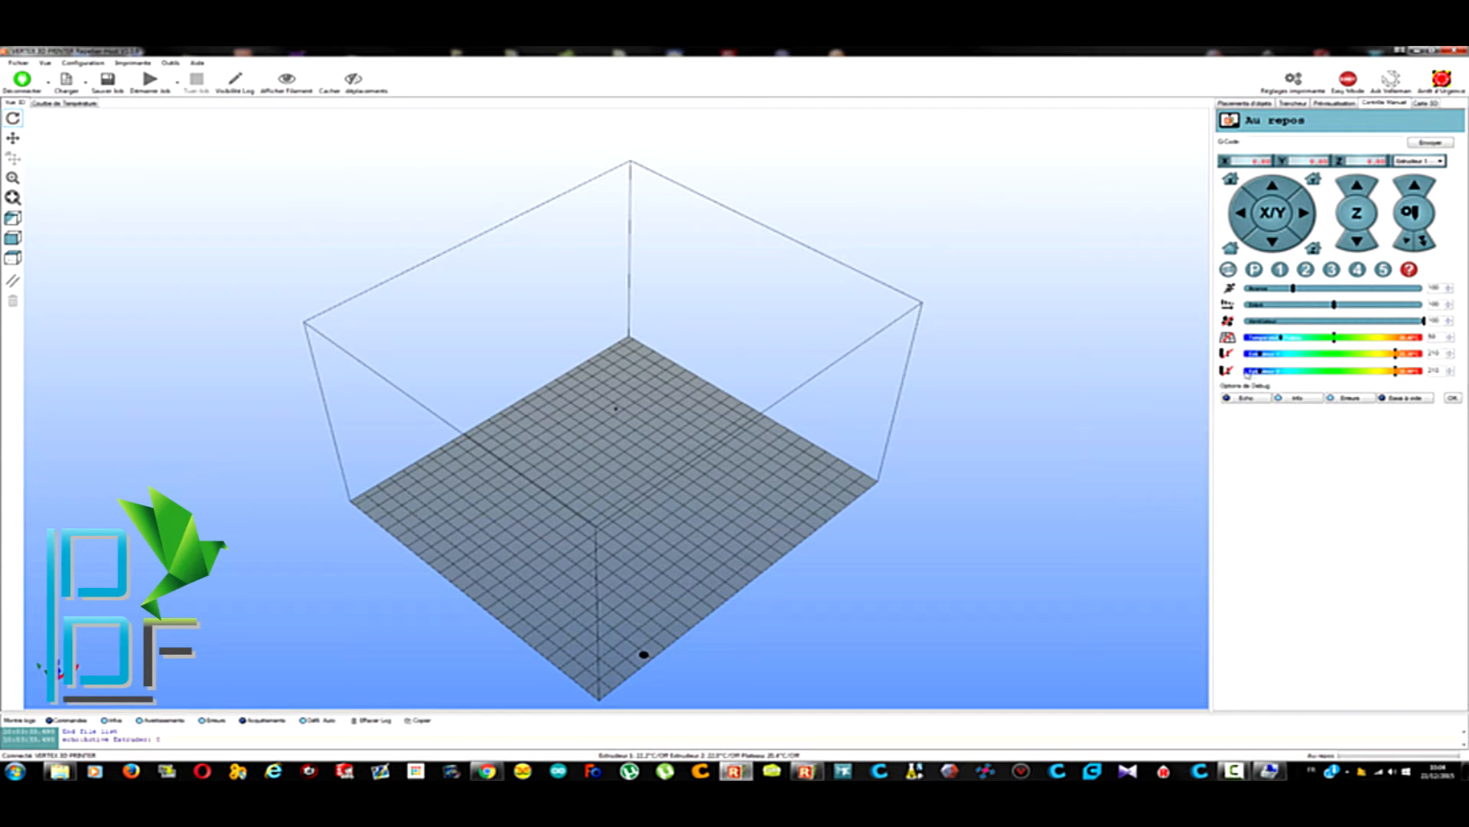
Test the heating by switching extruder 1 on and off, and do the same for the heated bed.
left_click(1227, 354)
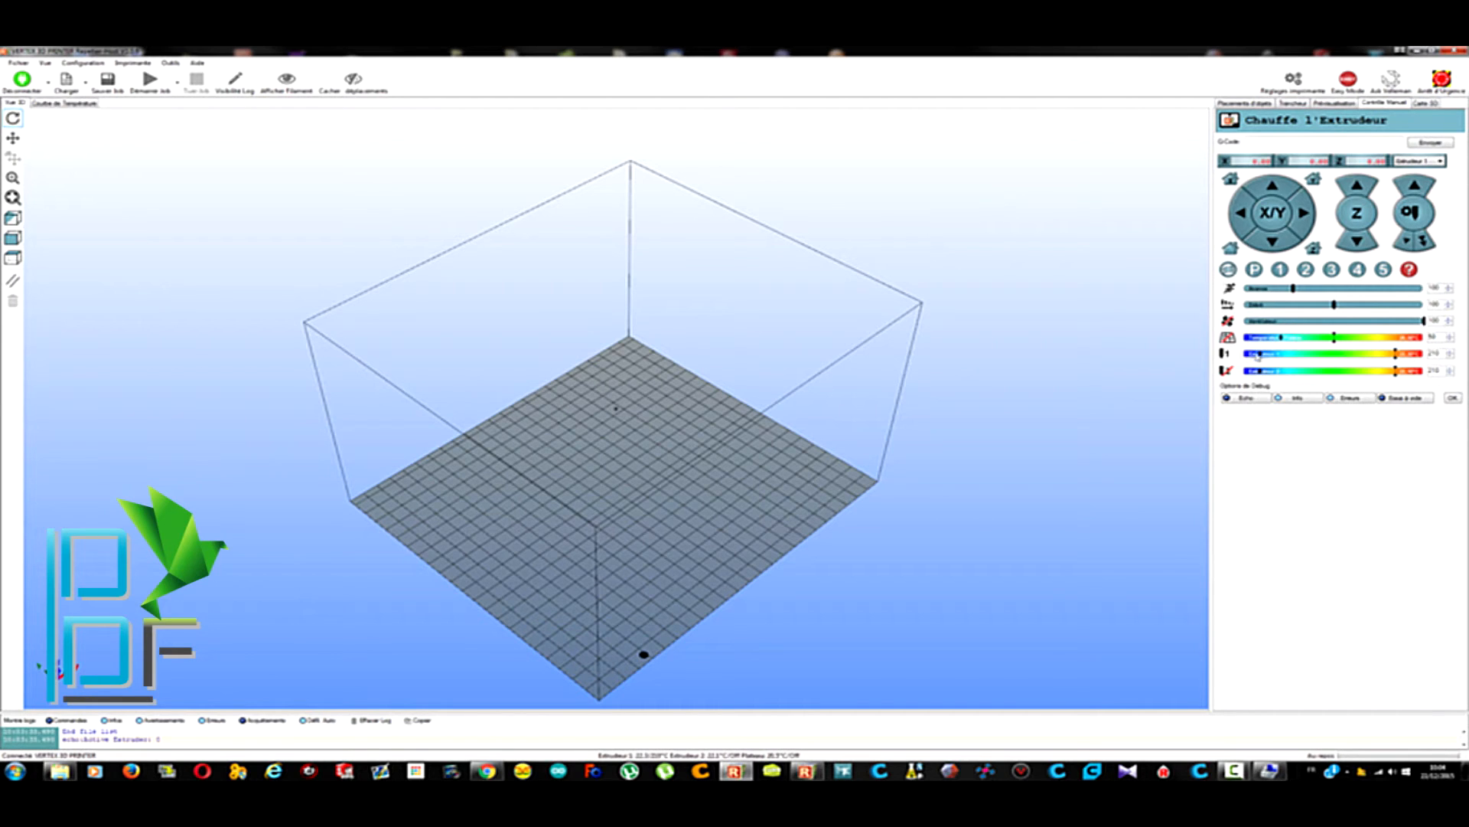
left_click(1228, 356)
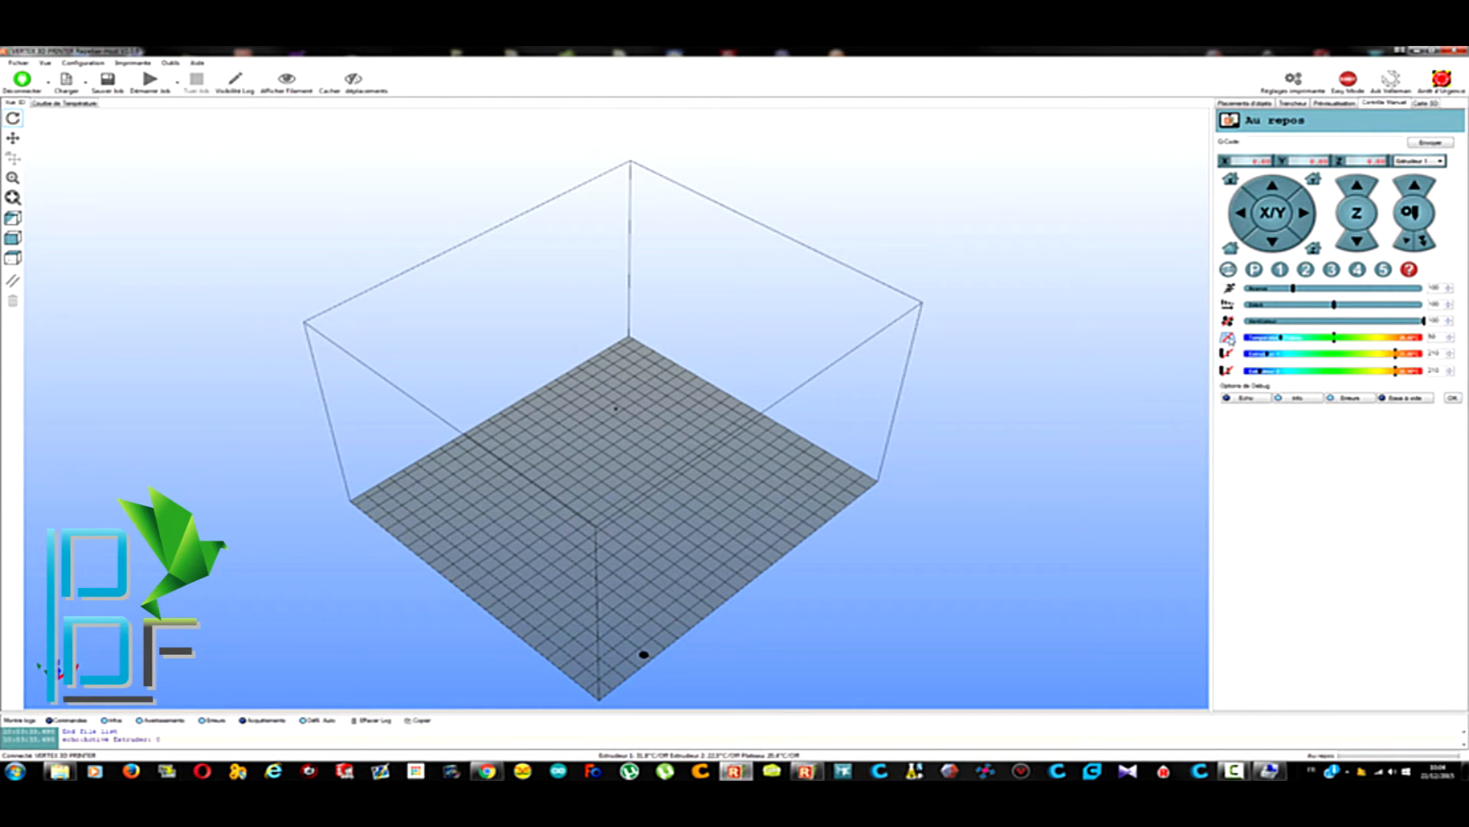
left_click(1227, 337)
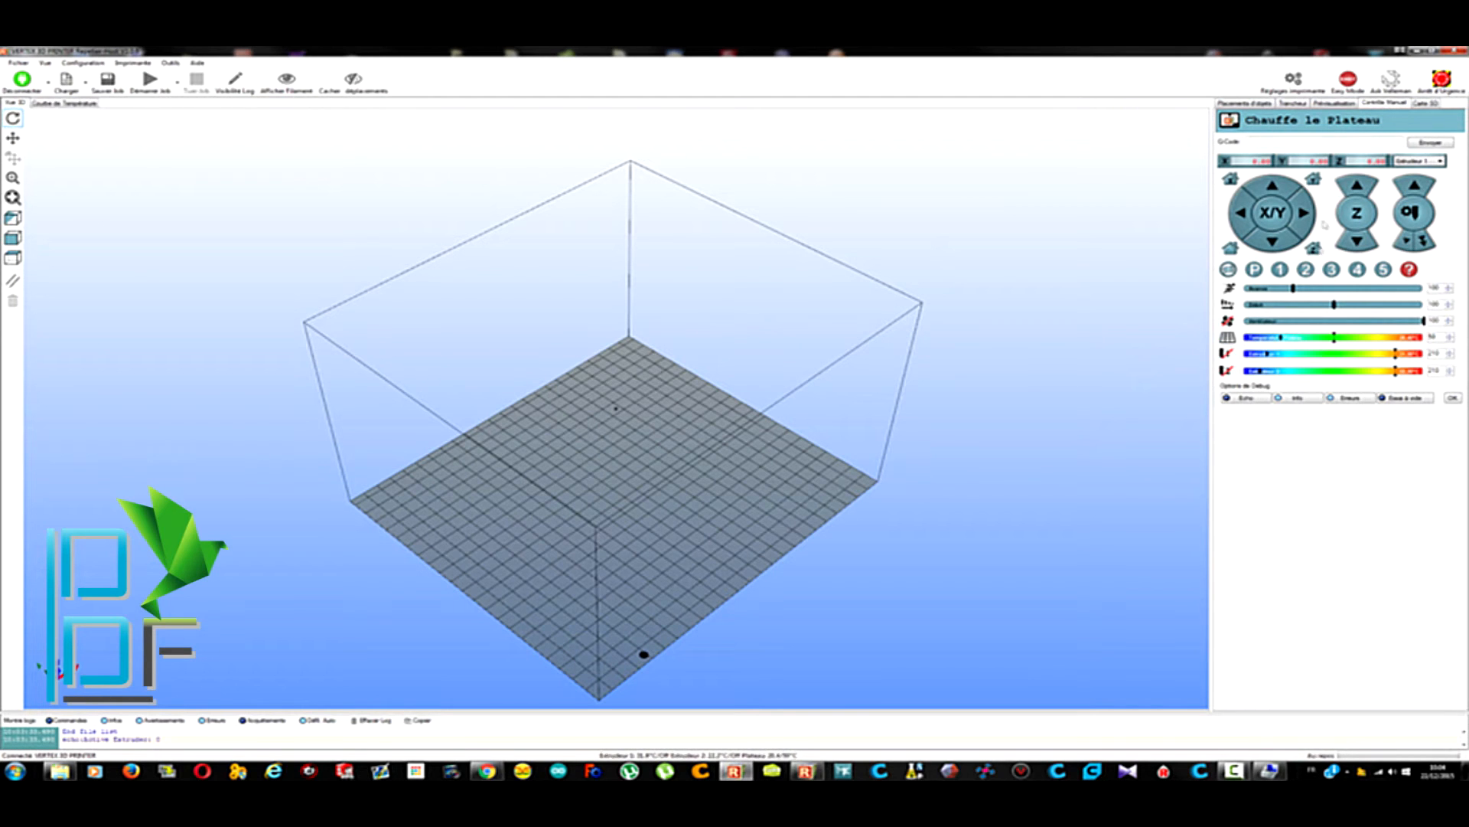
left_click(1228, 338)
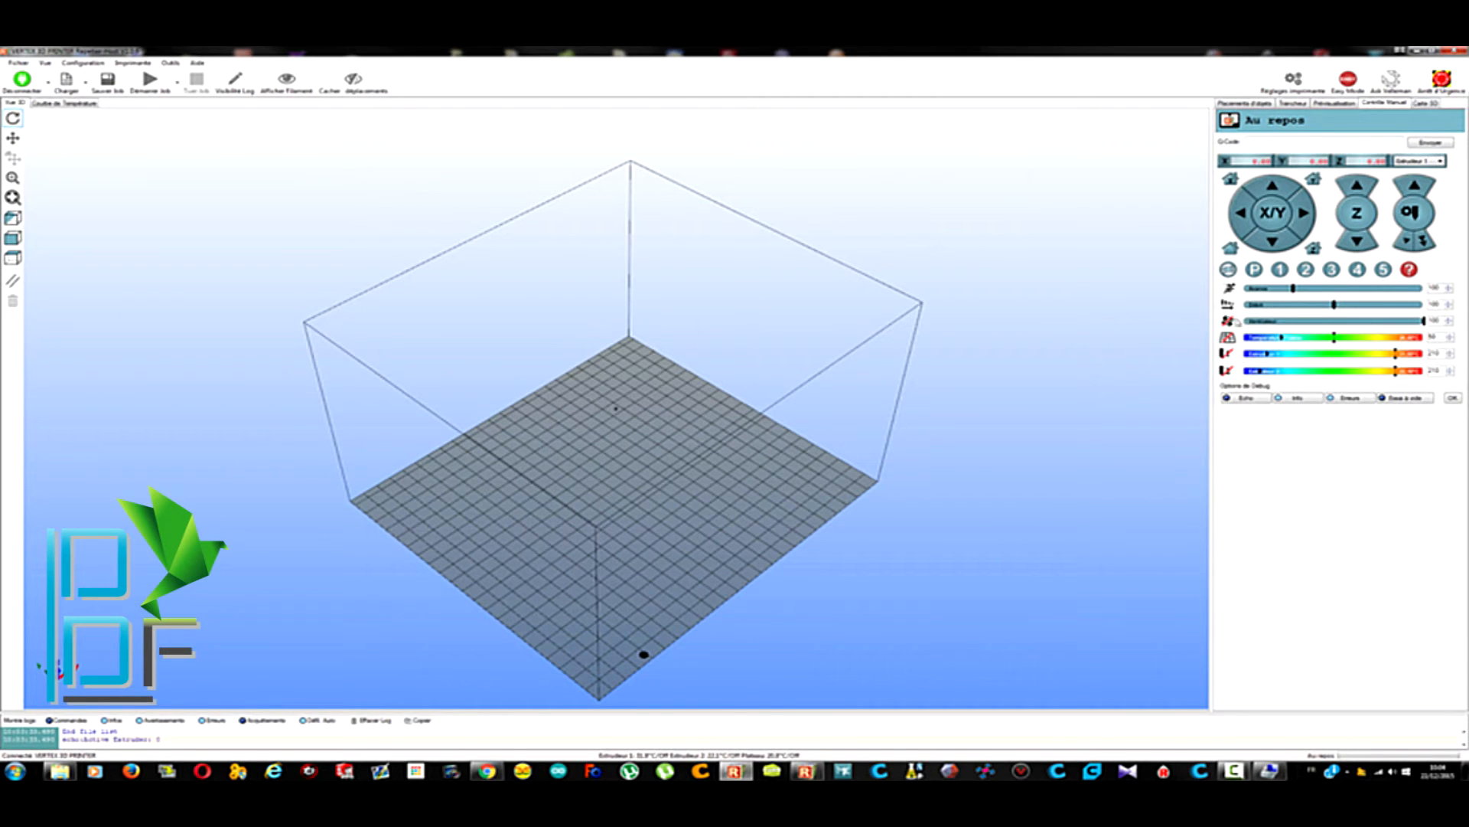
Review the printer settings for connection, speeds, temperatures, extruders, printer format and advanced options, and close them.
left_click(82, 66)
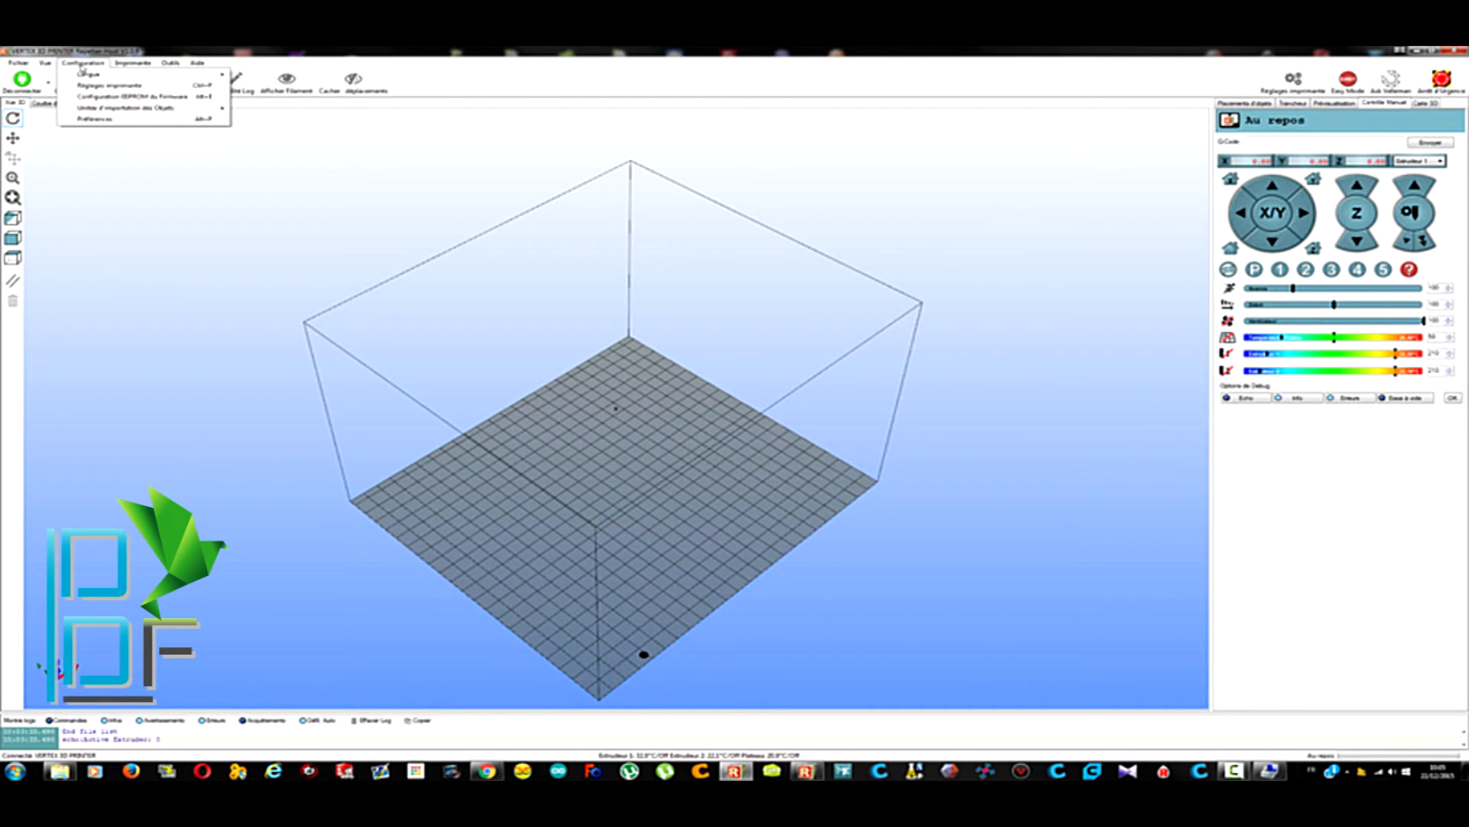
left_click(111, 86)
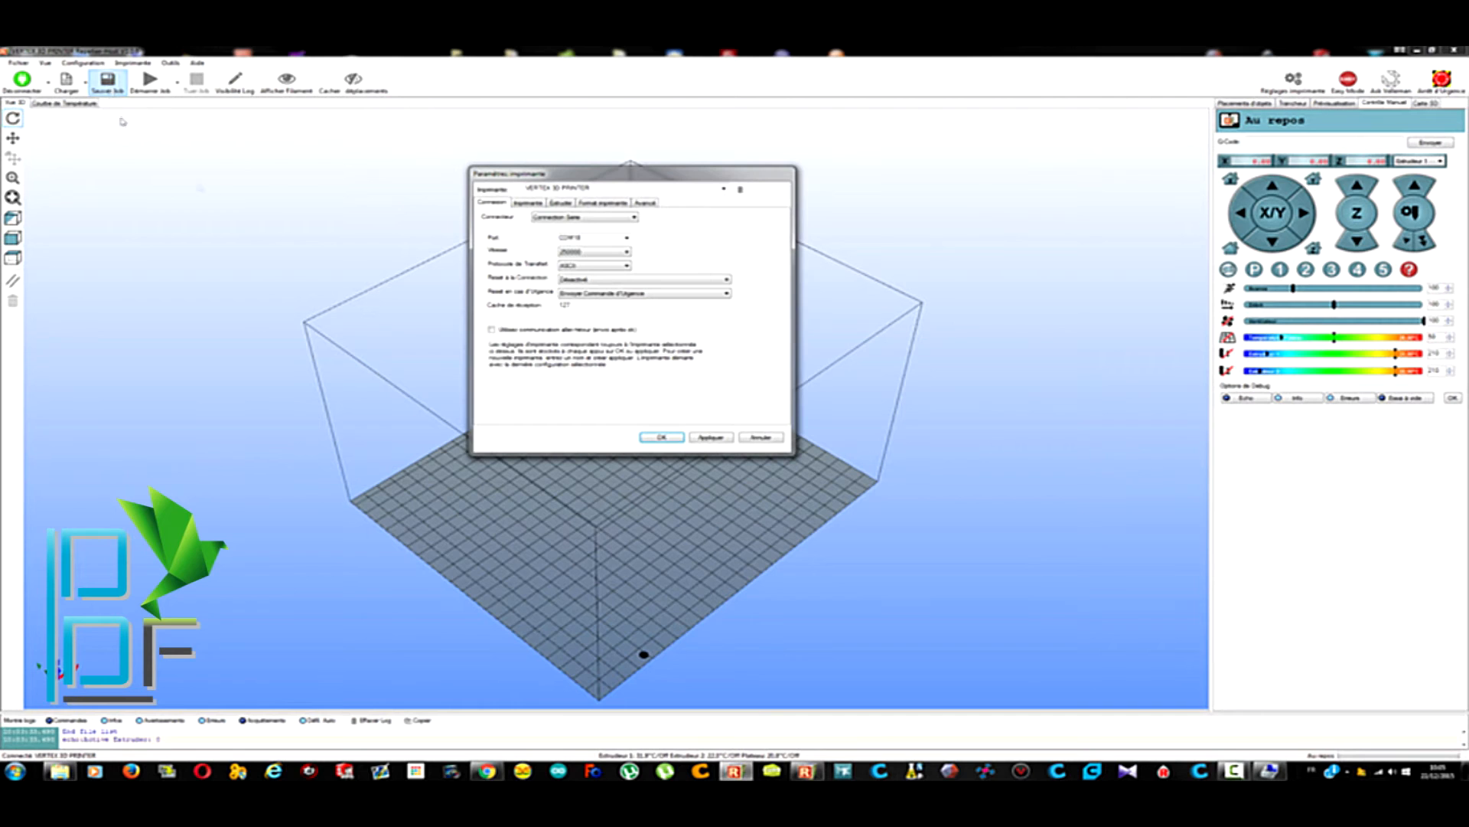
left_click(529, 203)
left_click(616, 216)
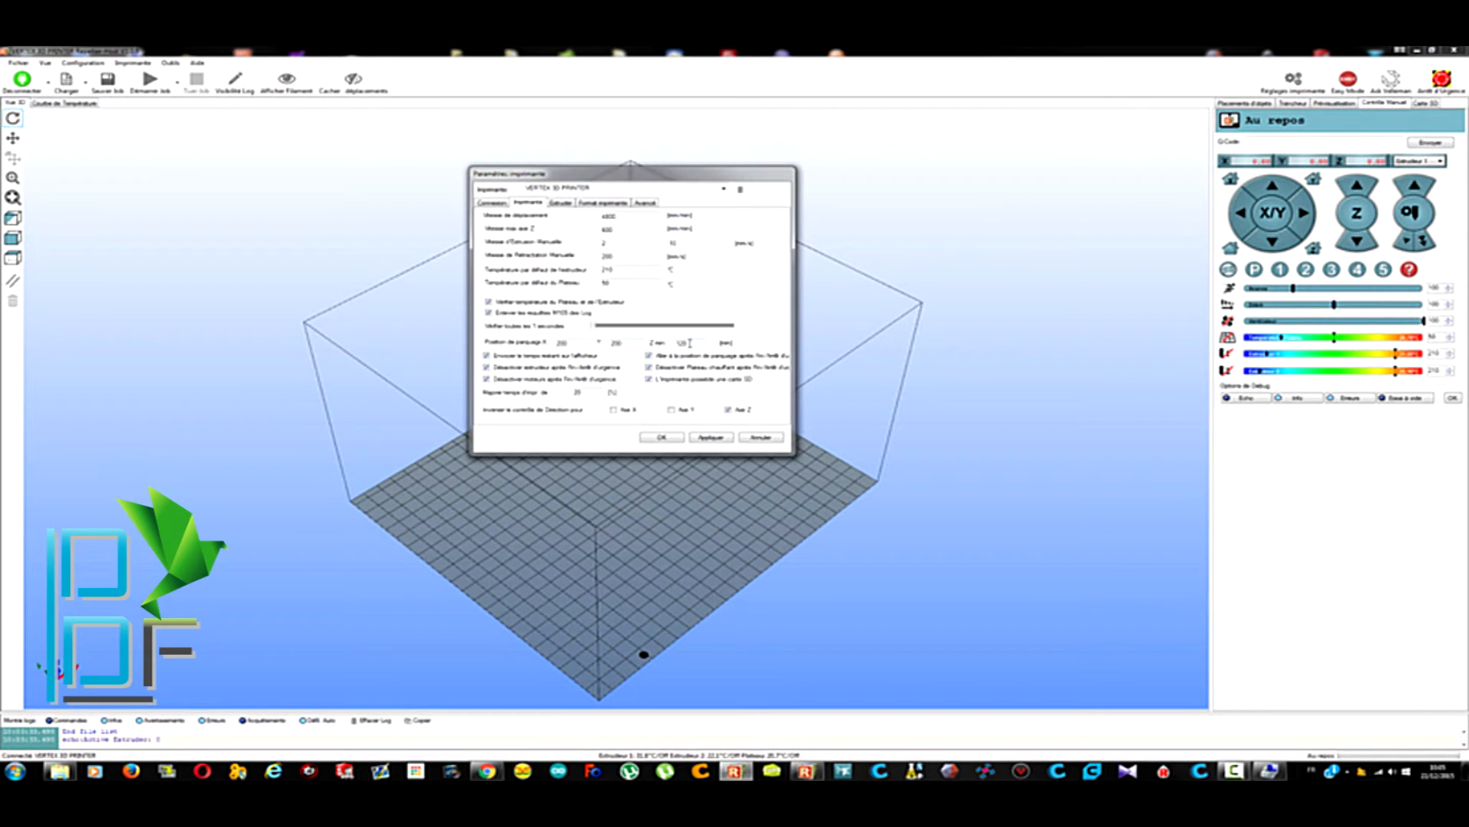
left_click(562, 203)
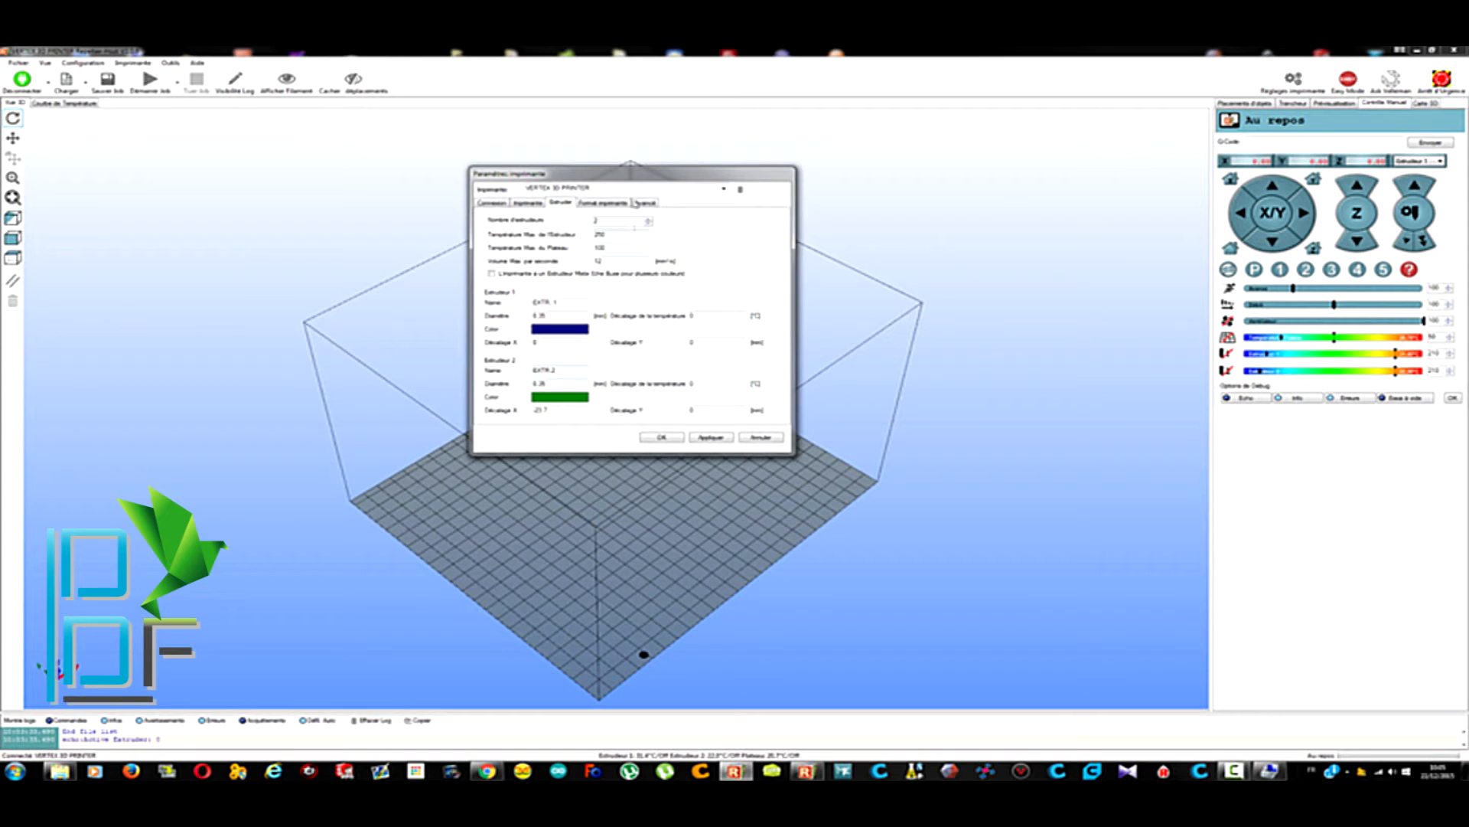
left_click(613, 204)
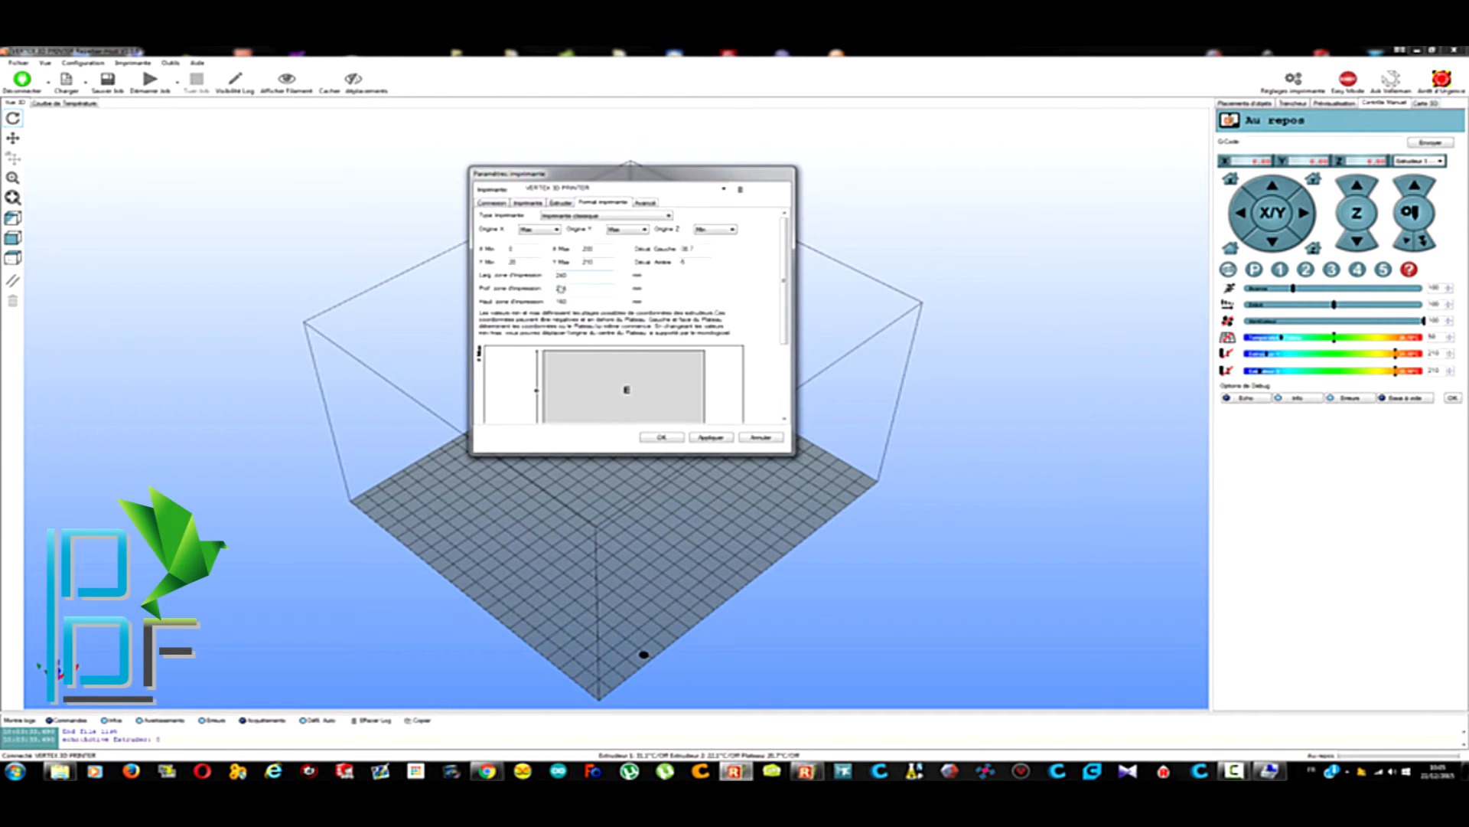
left_click(569, 300)
left_click(645, 203)
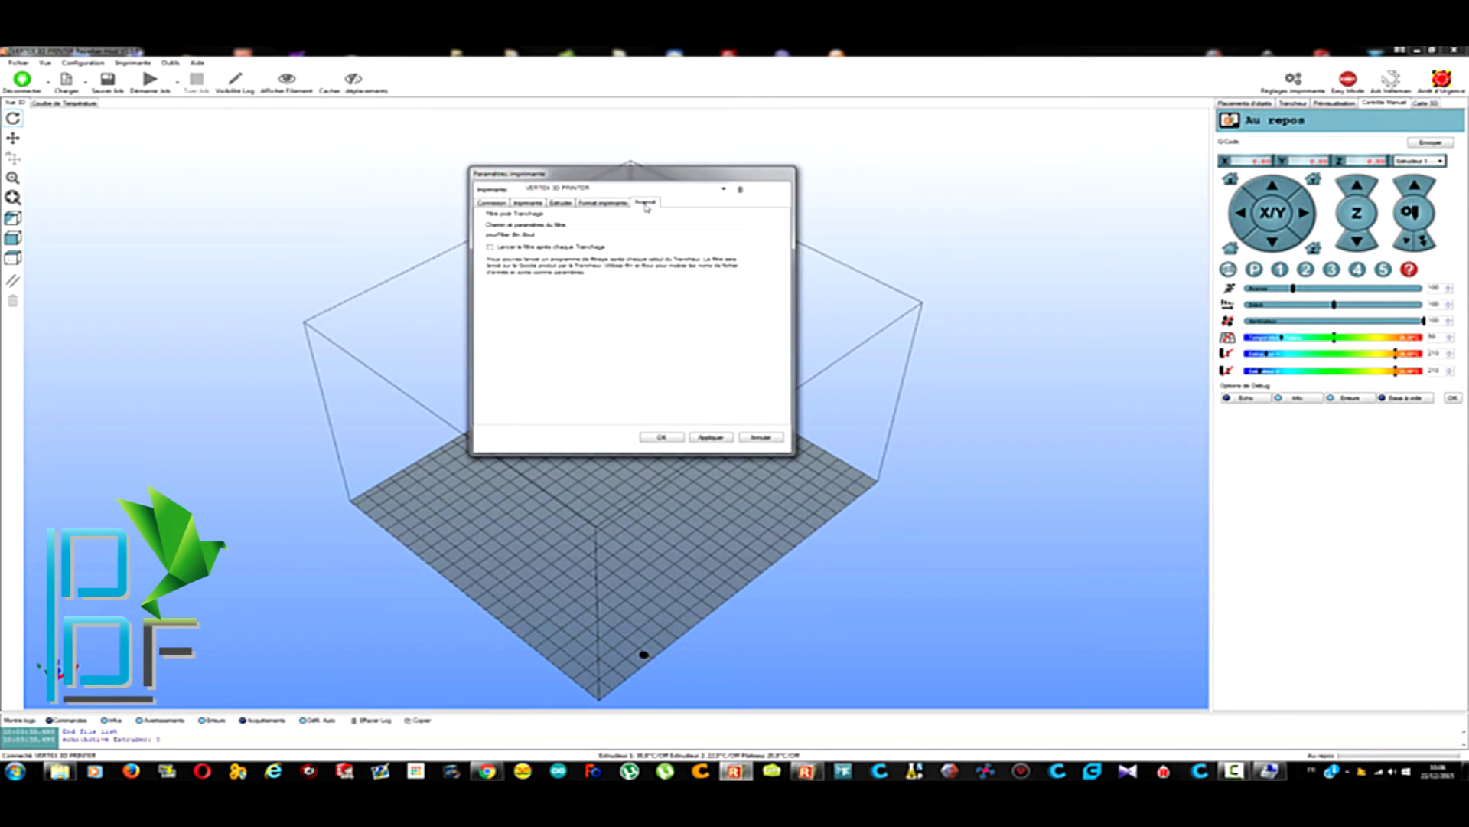
left_click(490, 205)
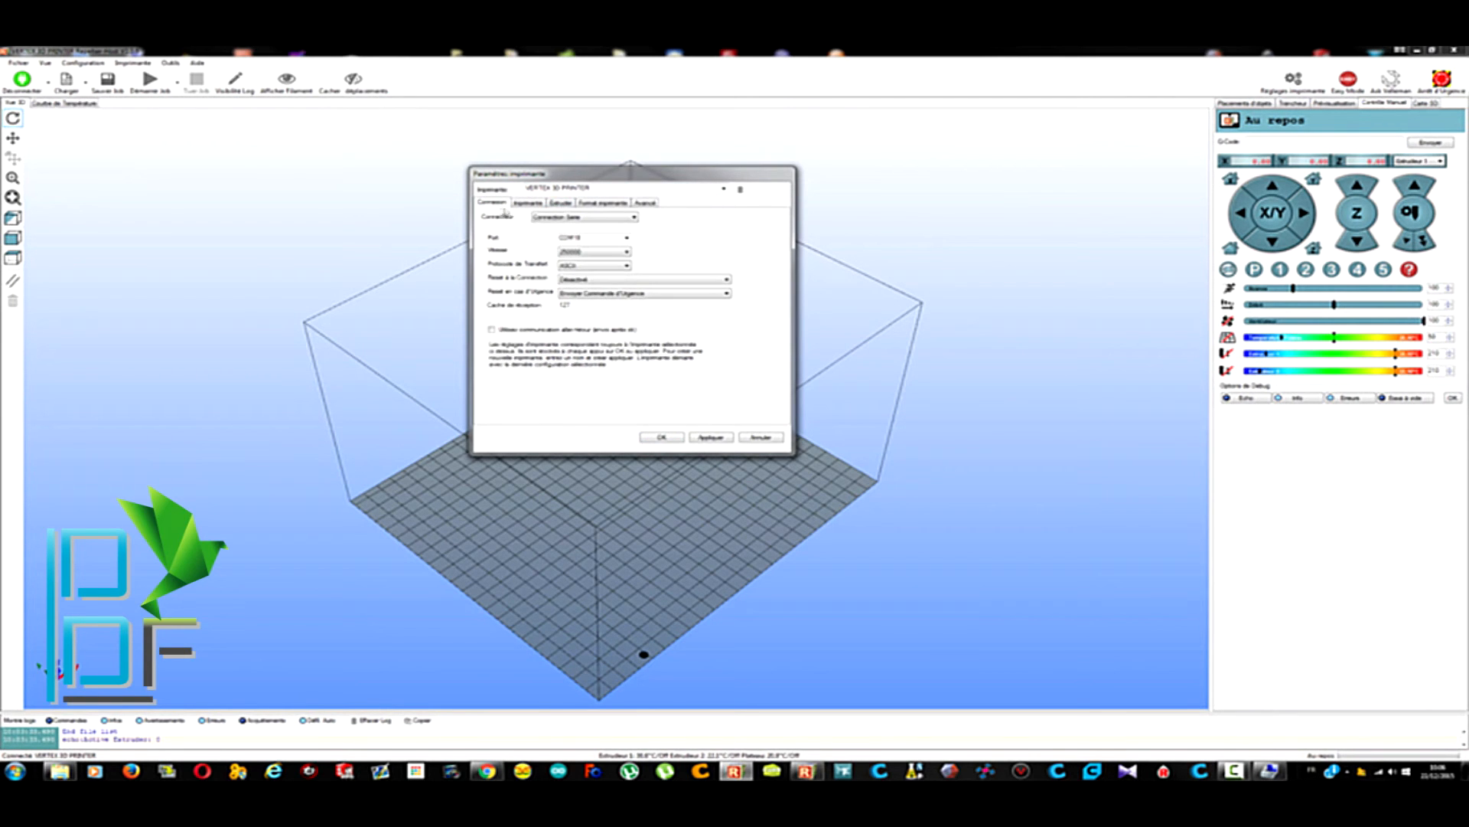
left_click(662, 437)
Examine the Marlin firmware EEPROM settings, including steps per mm, feed rates and accelerations, and close them without saving.
left_click(81, 63)
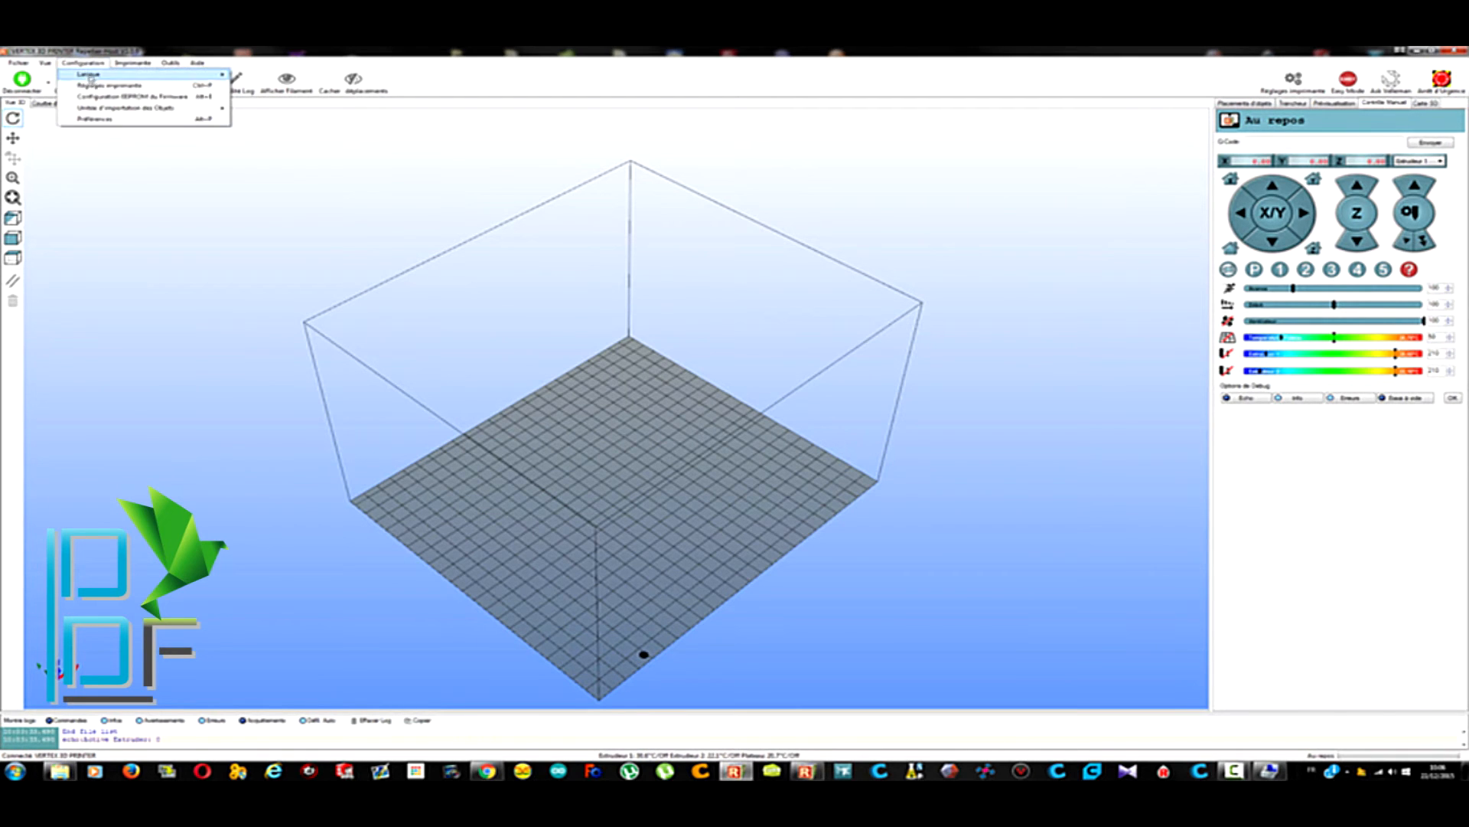
left_click(110, 97)
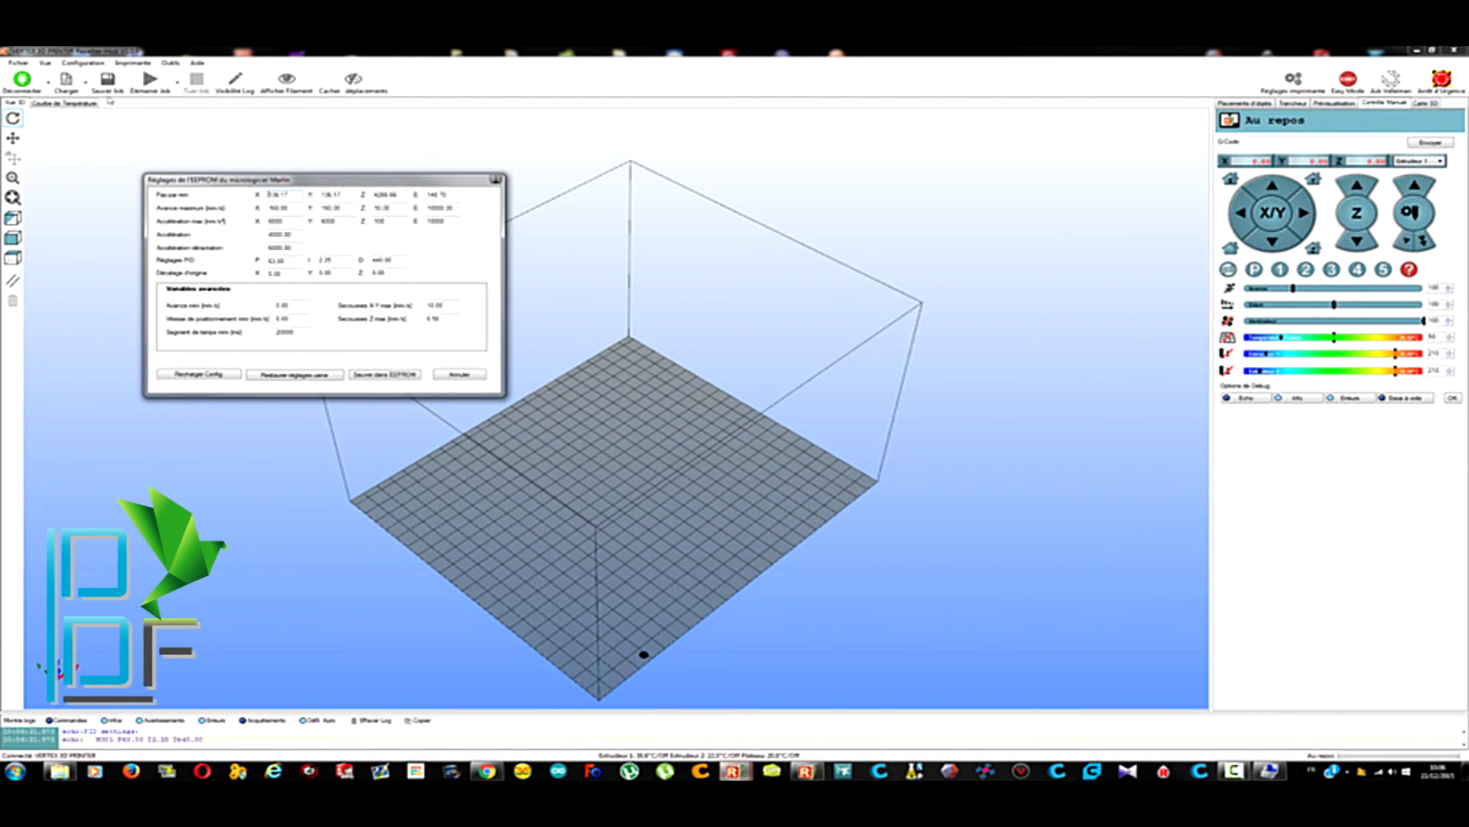
left_click_drag(344, 179, 707, 267)
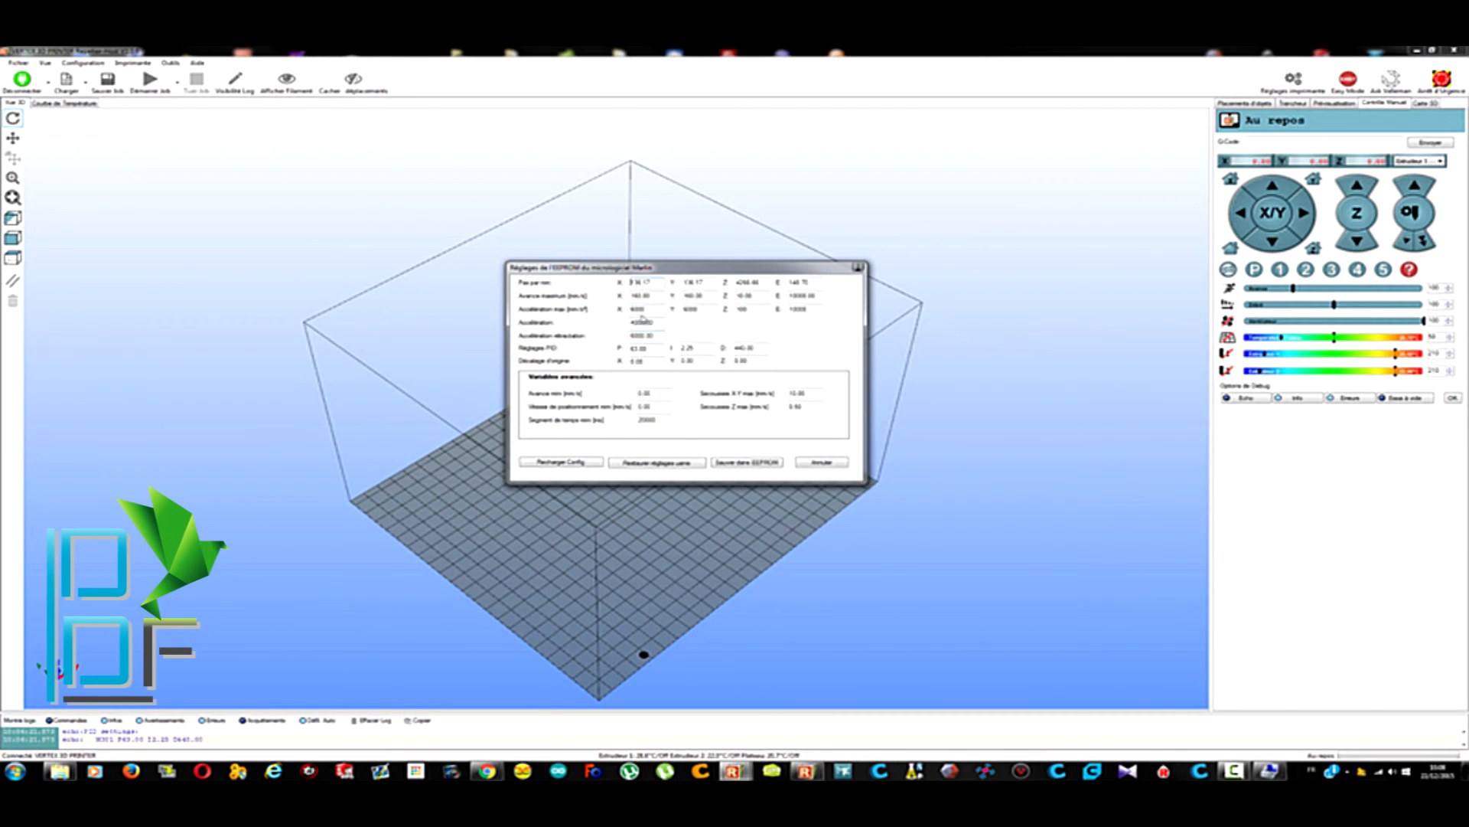
left_click(695, 309)
left_click(828, 464)
Look through the printer, tools and help commands, inspecting the screw calculator and closing it without calculating.
left_click_drag(708, 516, 208, 143)
left_click(133, 62)
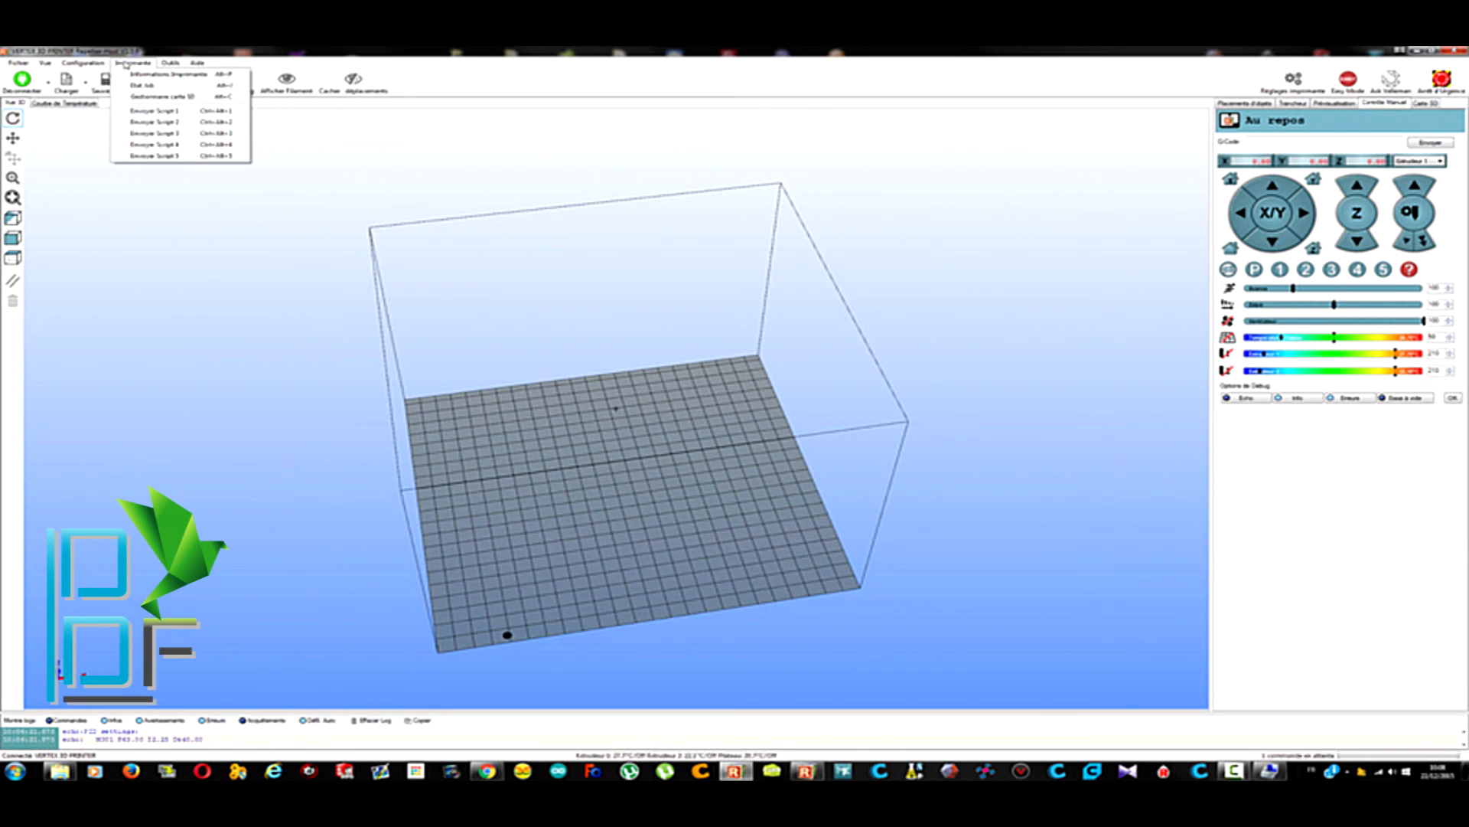
mouse_move(172, 63)
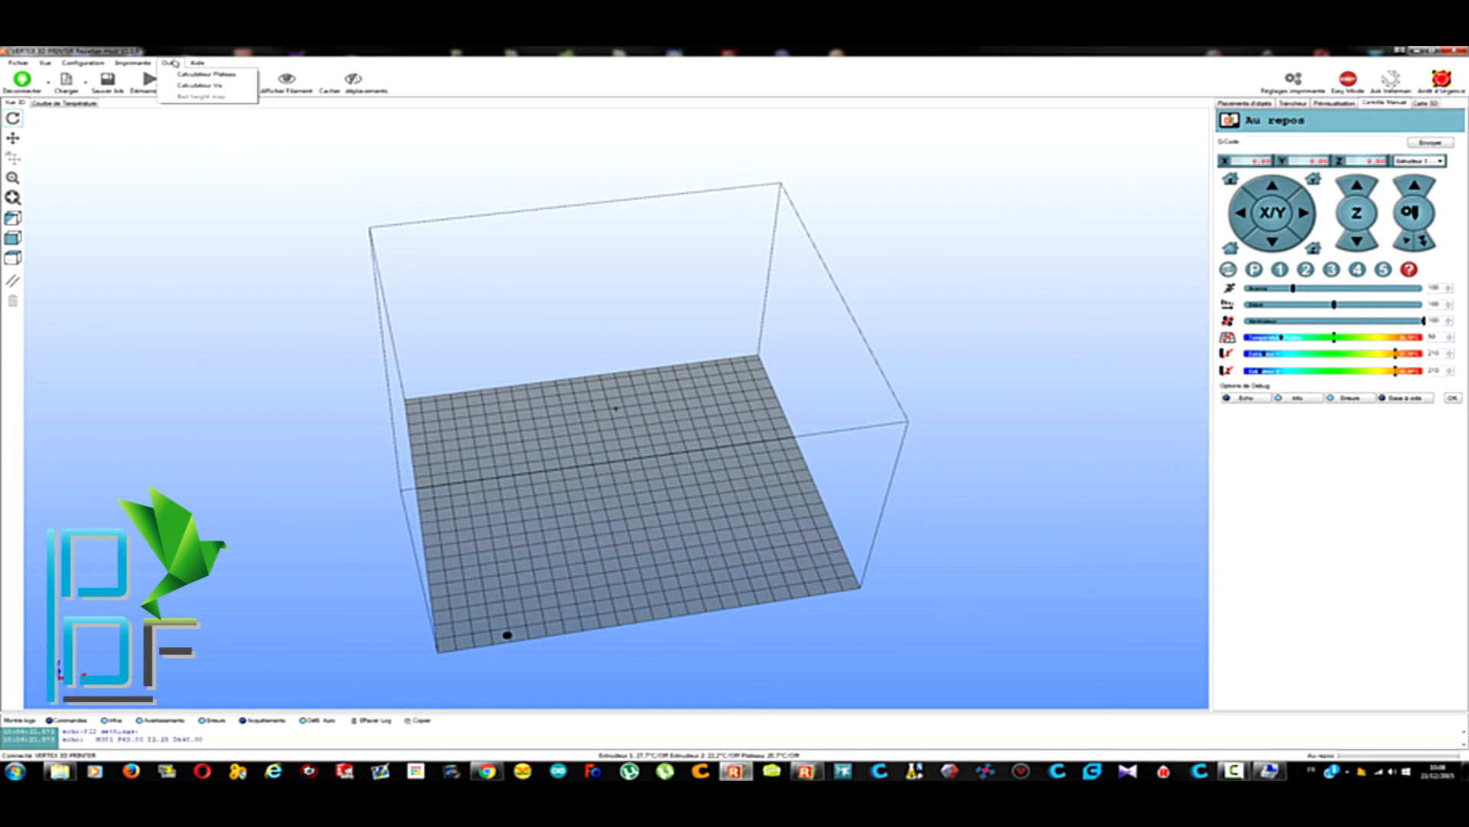
left_click(196, 86)
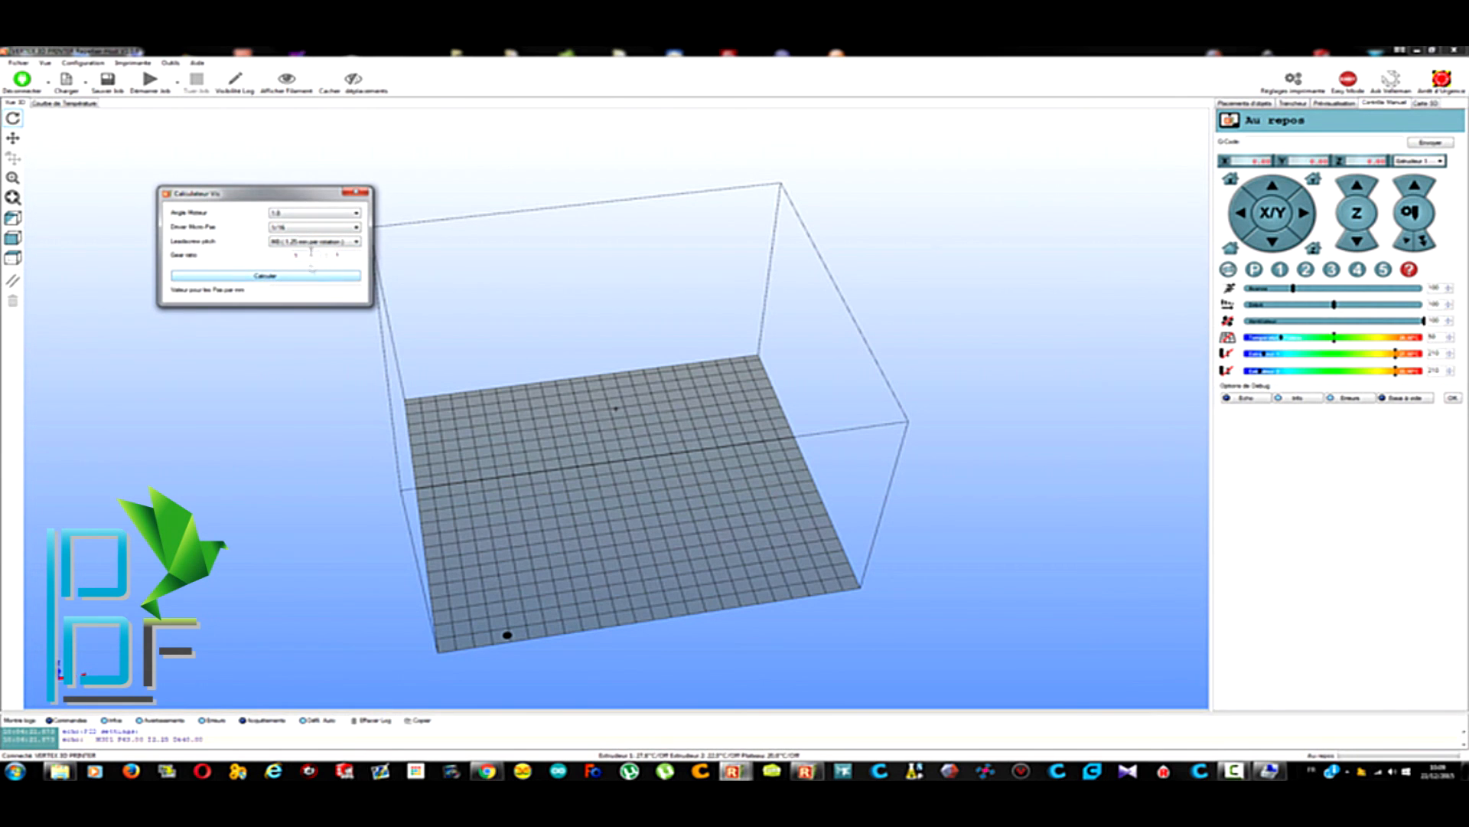
left_click(356, 192)
left_click(170, 63)
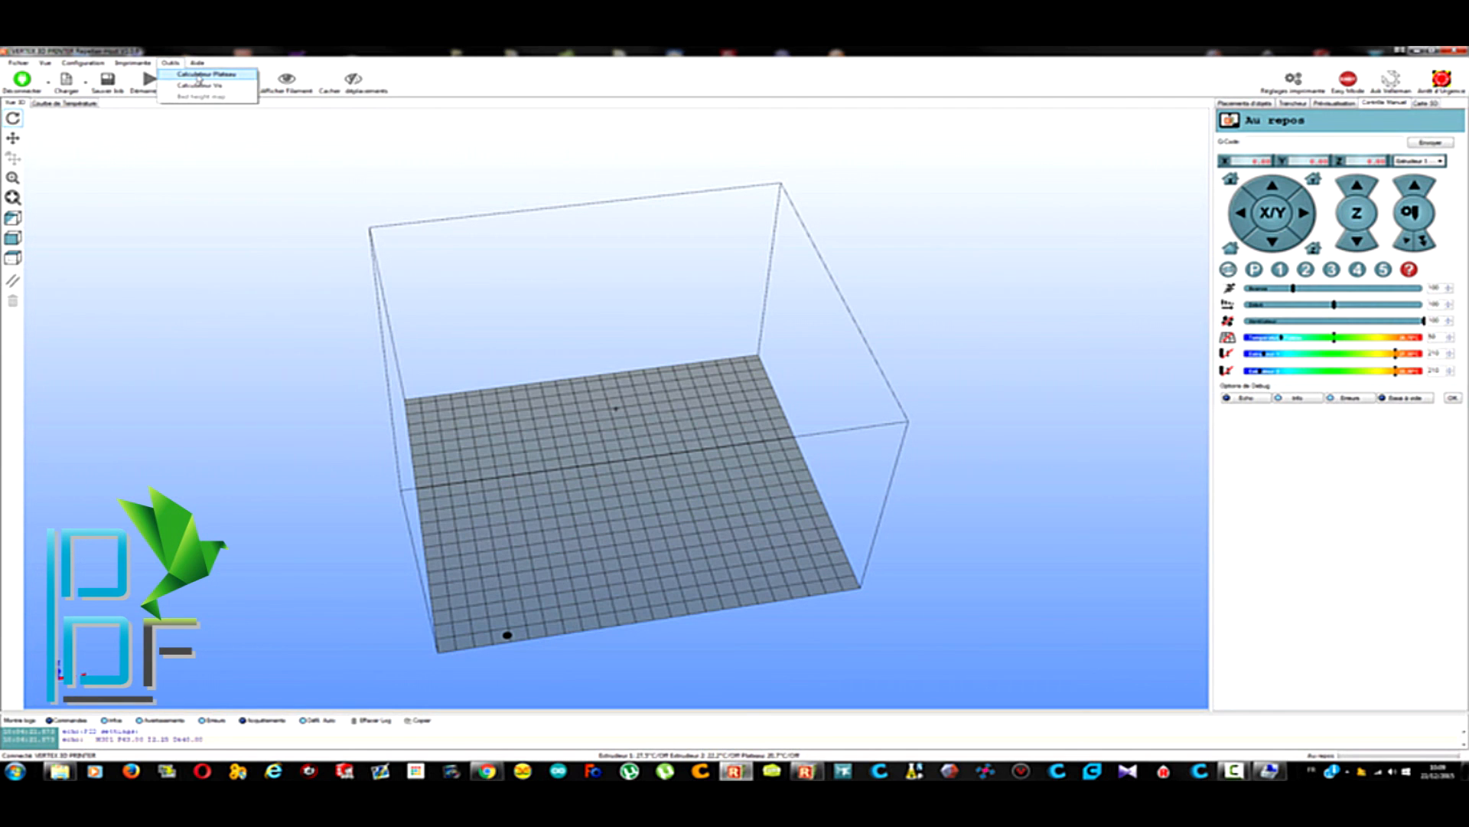
mouse_move(198, 63)
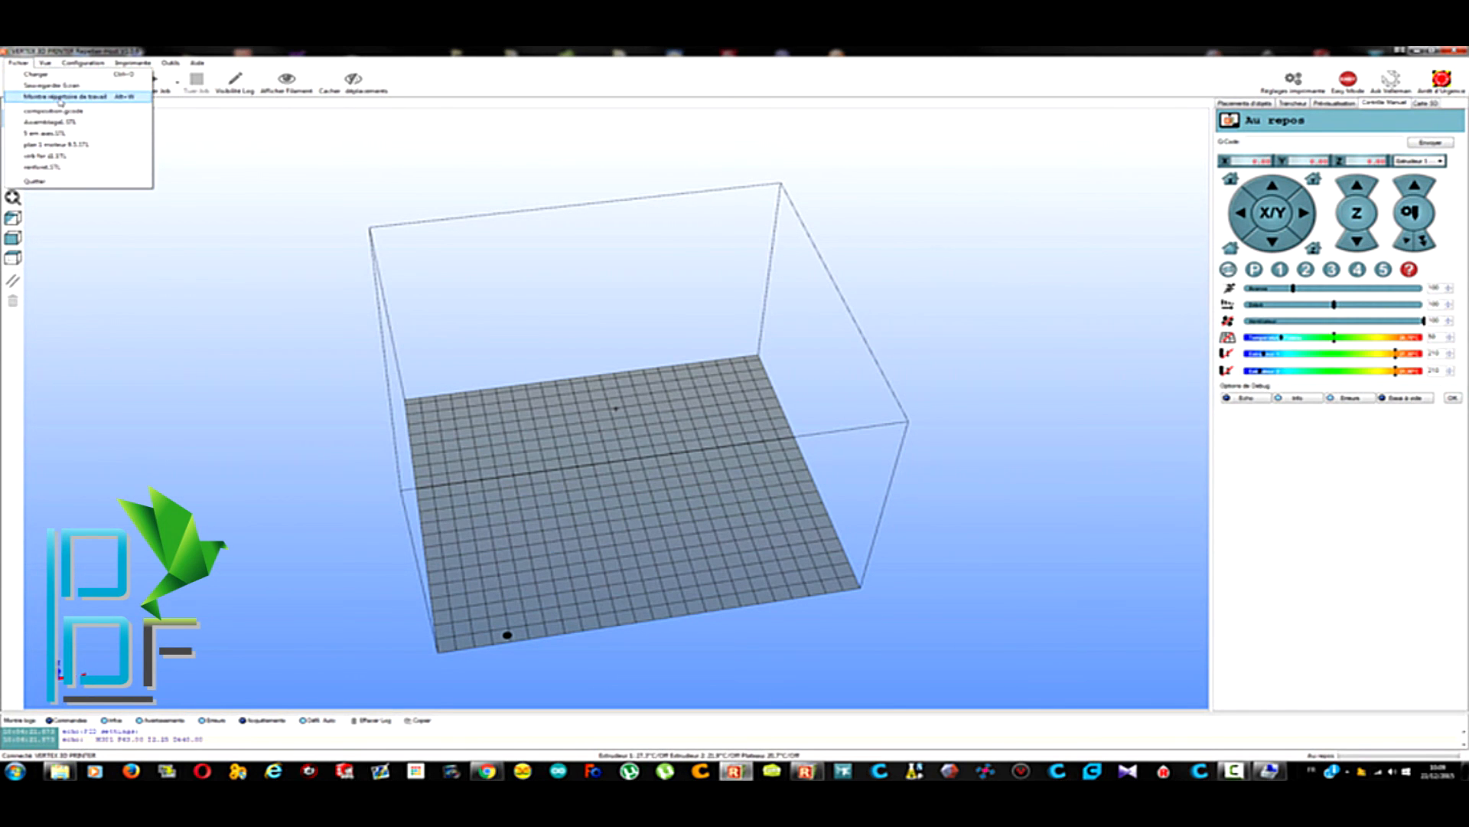
Review the object placement, CuraEngine slicer, print preview, manual control and SD card sections, and return to object placement.
left_click(1252, 103)
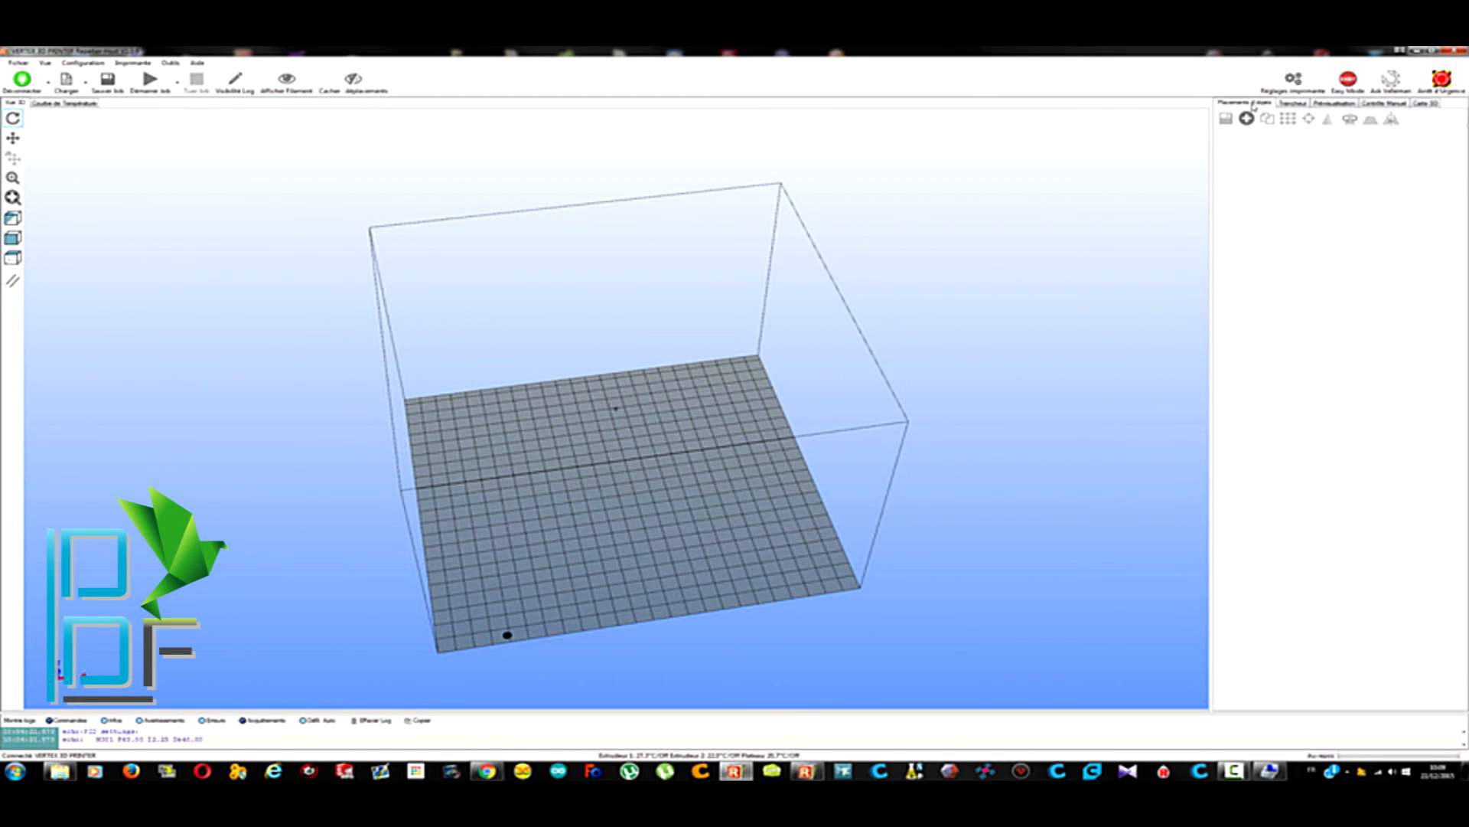
left_click(1293, 102)
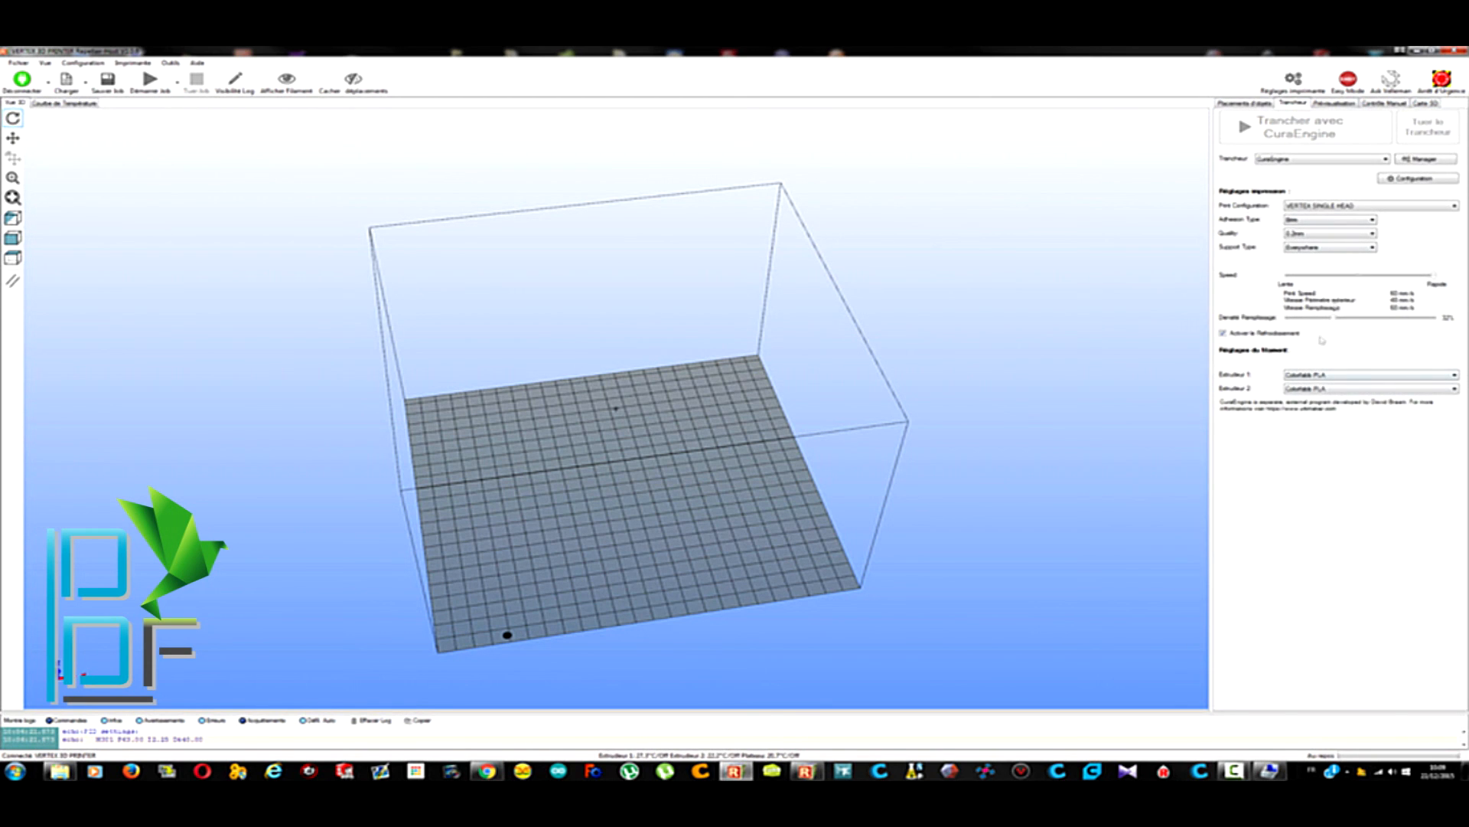
left_click(1334, 103)
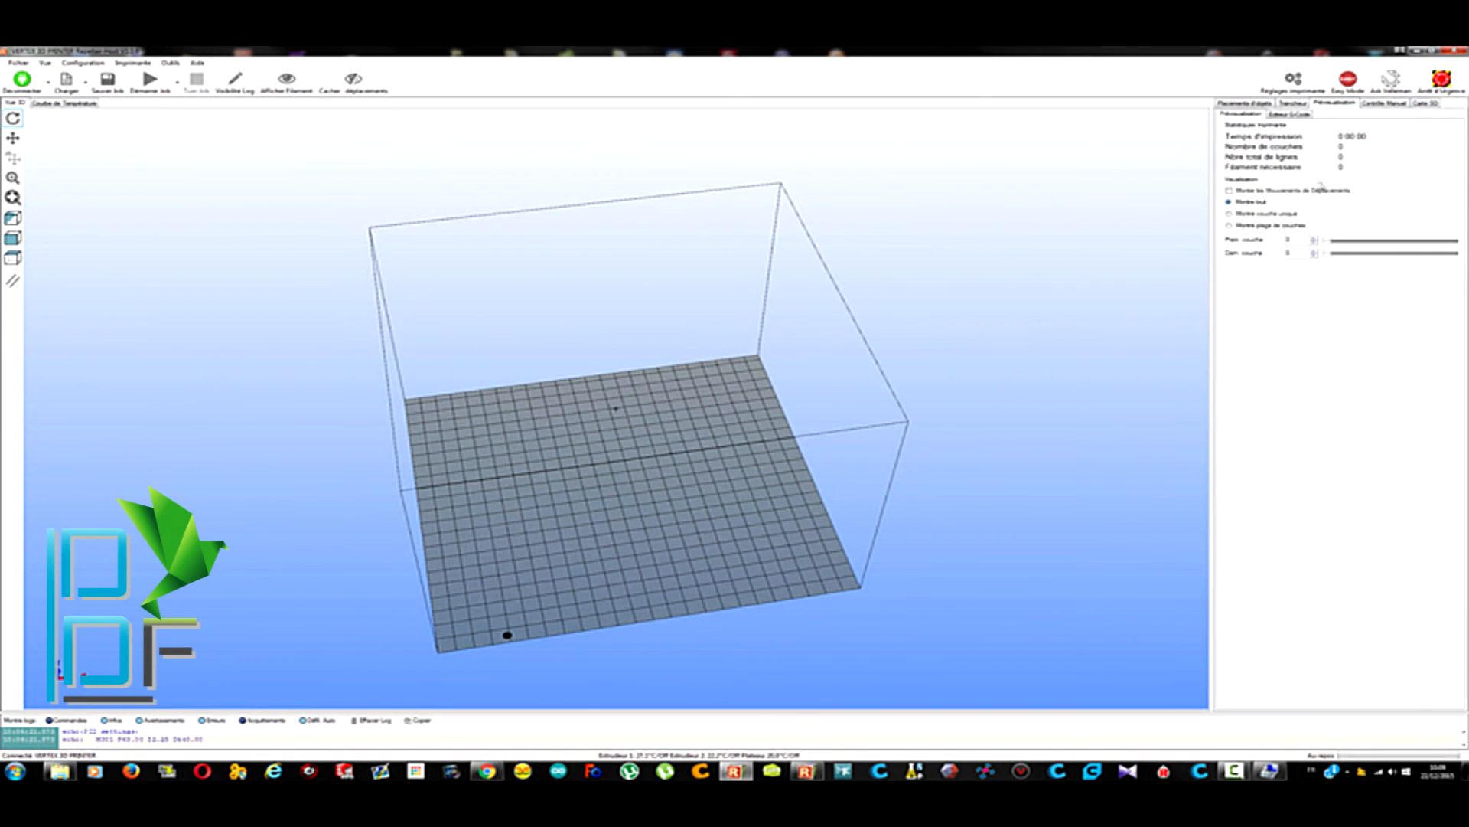
left_click(1376, 104)
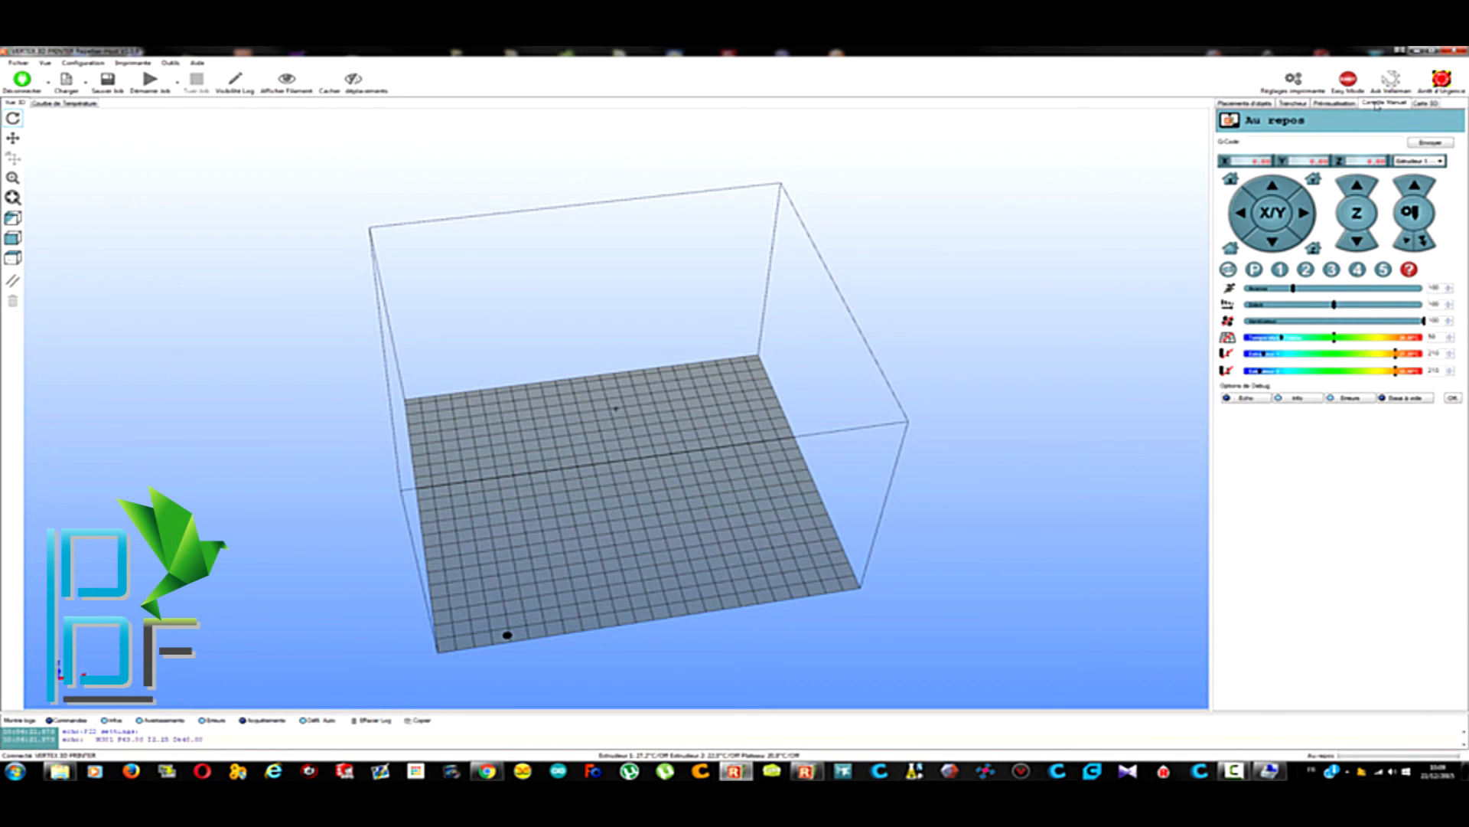
left_click(1425, 104)
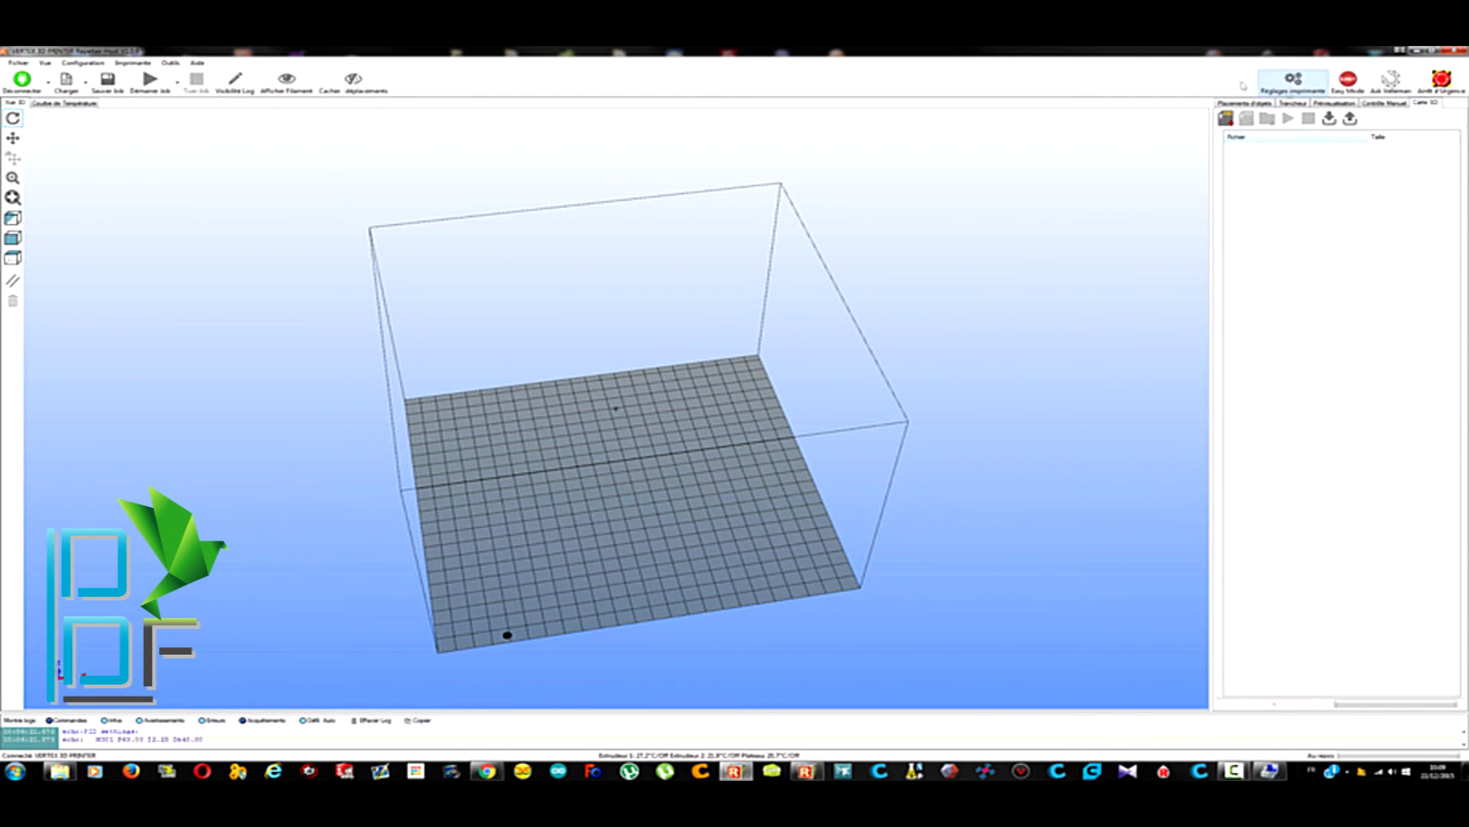
left_click(1291, 105)
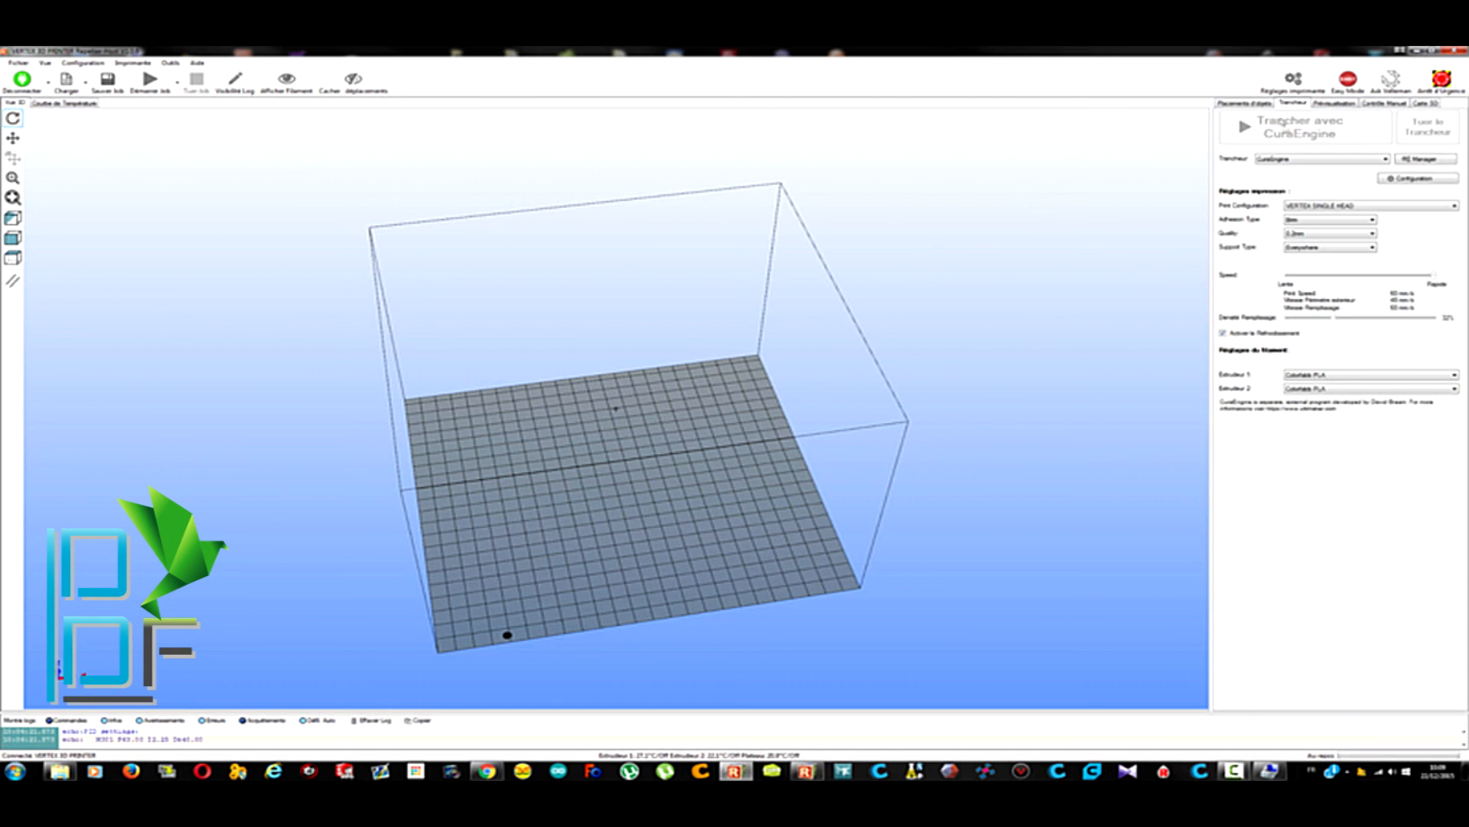
left_click(1242, 104)
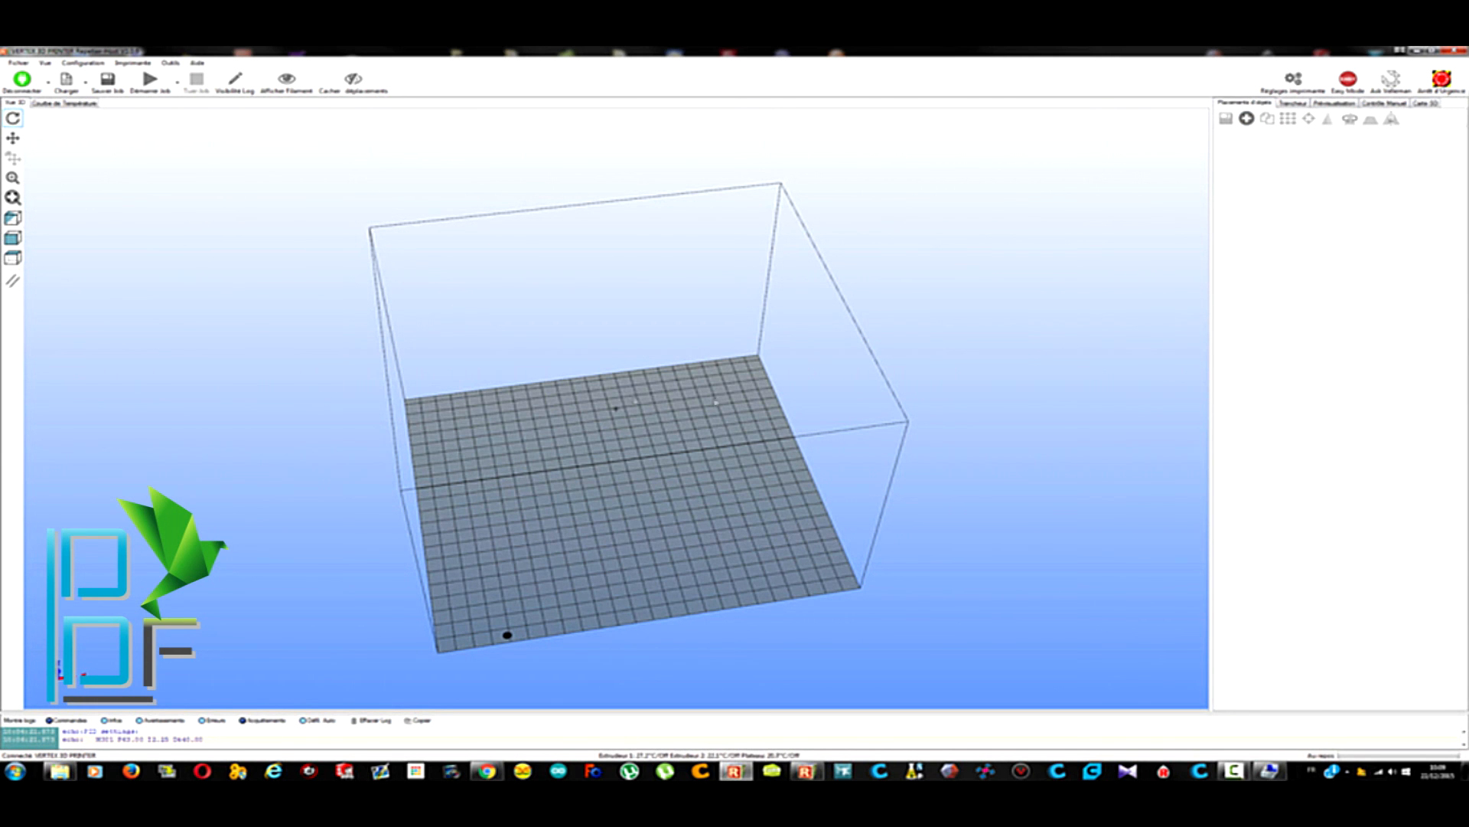
left_click_drag(648, 516, 585, 480)
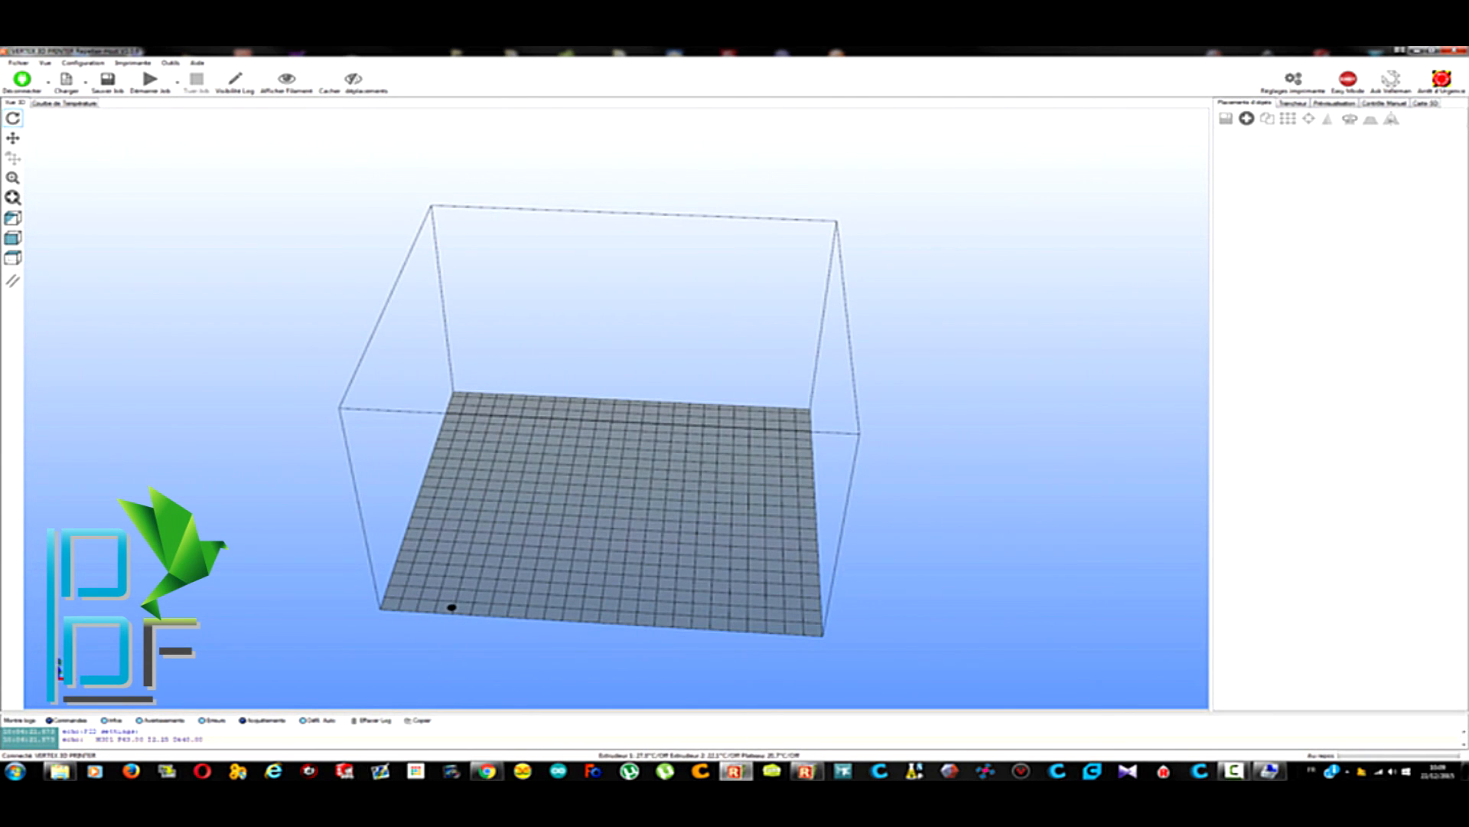